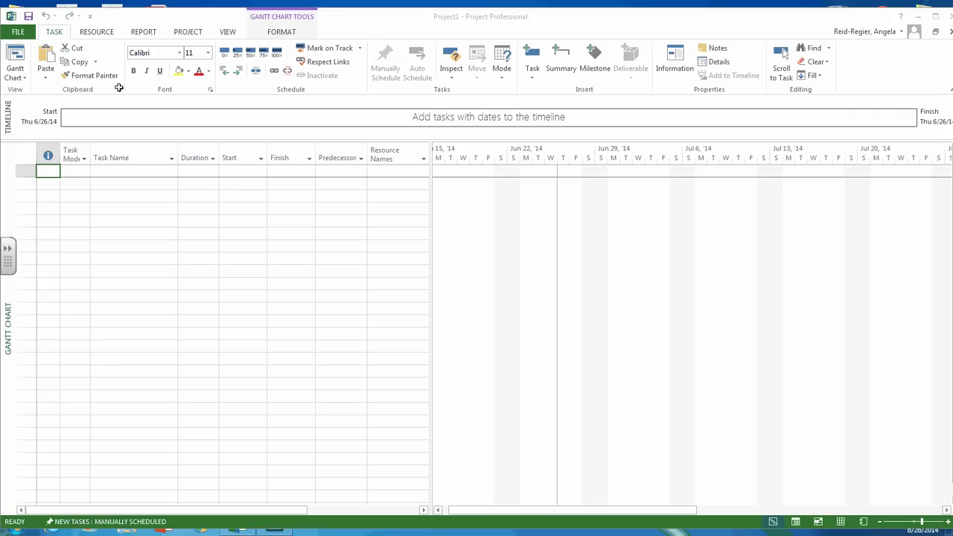
- Enter the first two tasks, "A - Survey Site" and "B - Install sewer and storm drainage", in the task table
left_click(130, 173)
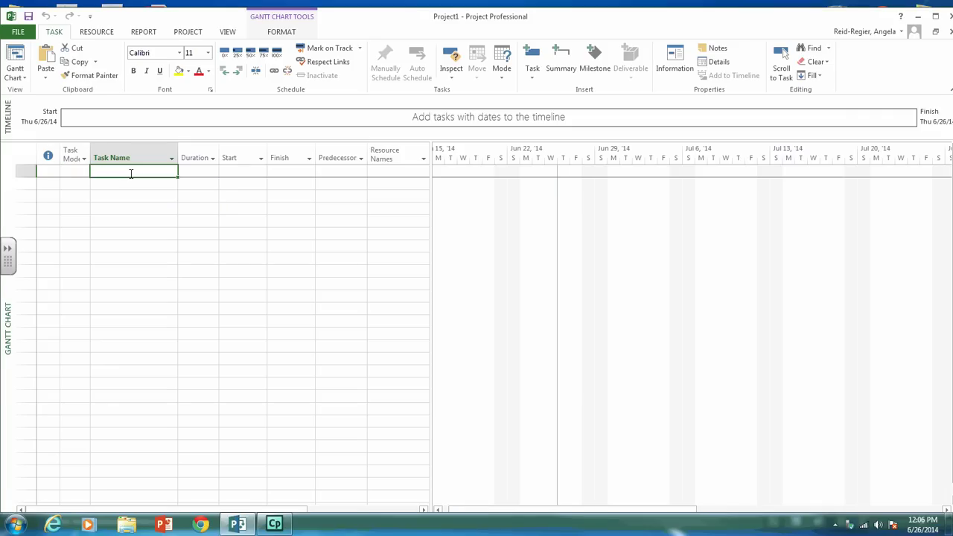
type("A - S")
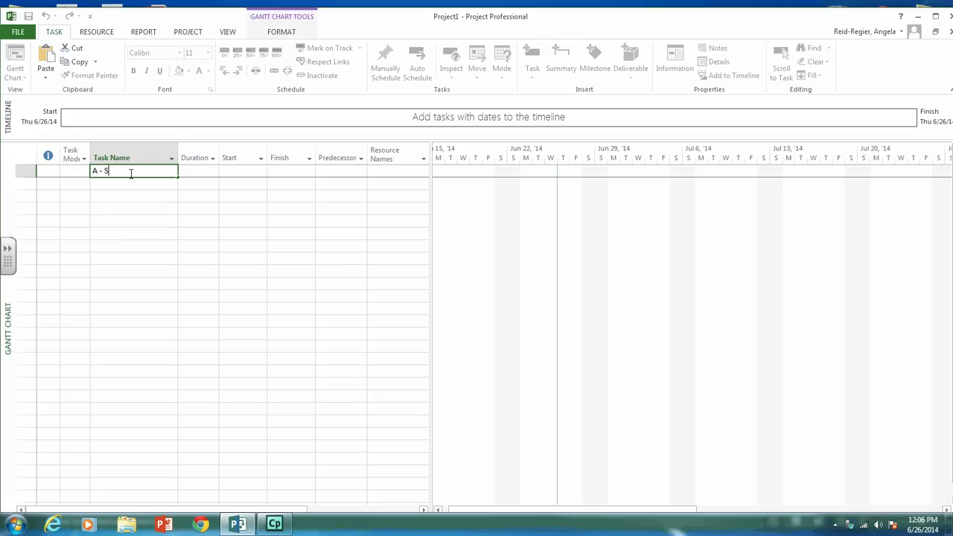
type("urveysite")
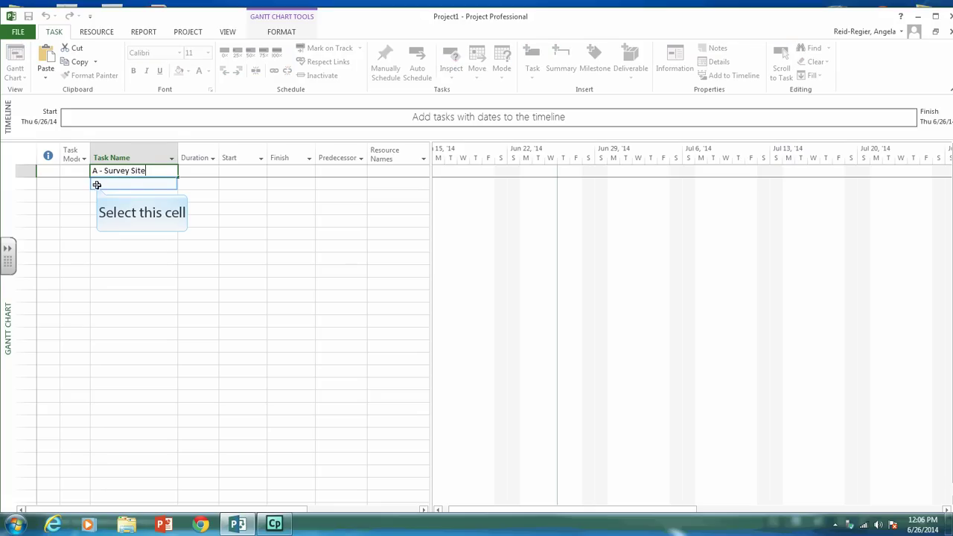
left_click(97, 185)
type("B -")
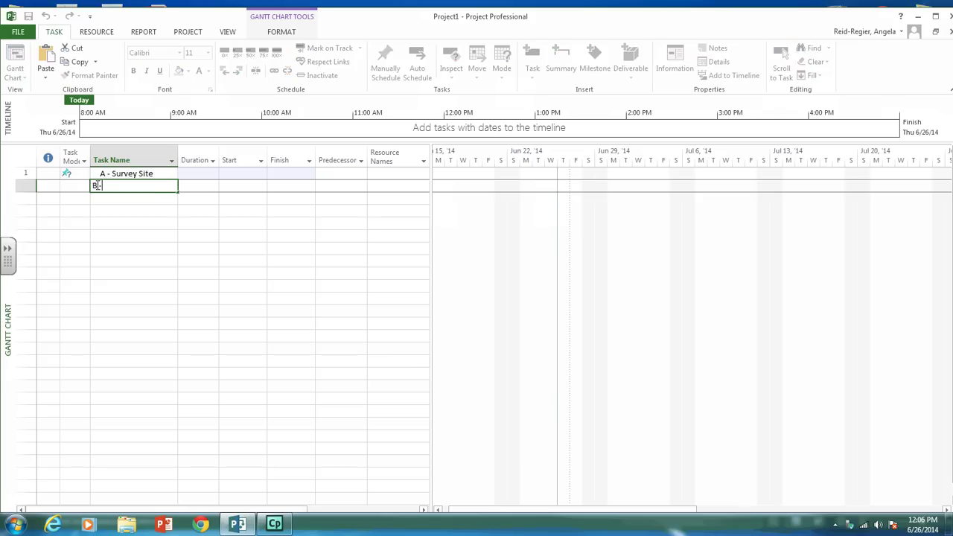
type(" Install sewer and storm drainage")
key("Return")
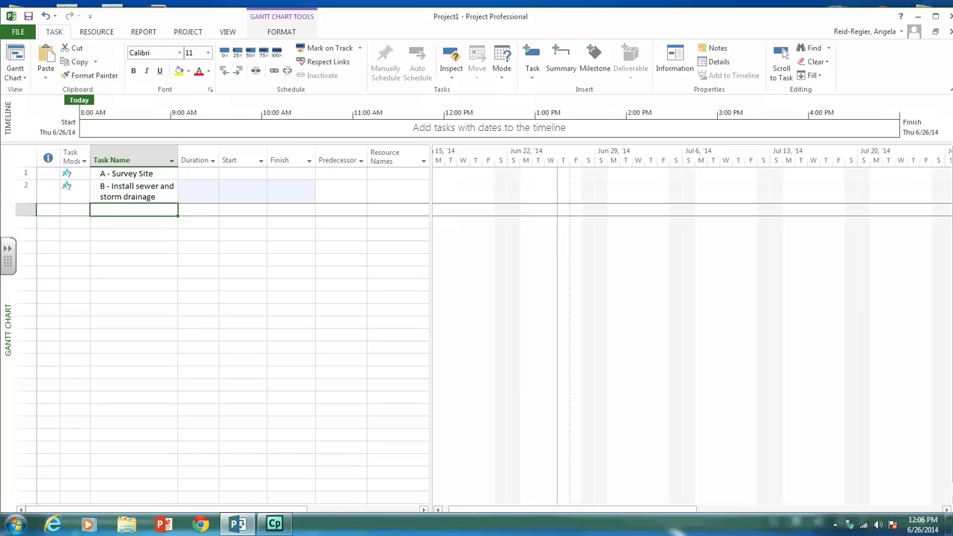
- Add the tasks "C - Install gas and electric power lines" and "D - Excavate site for spec house" below task B
type("C - Install gas and electric power lines")
key("Return")
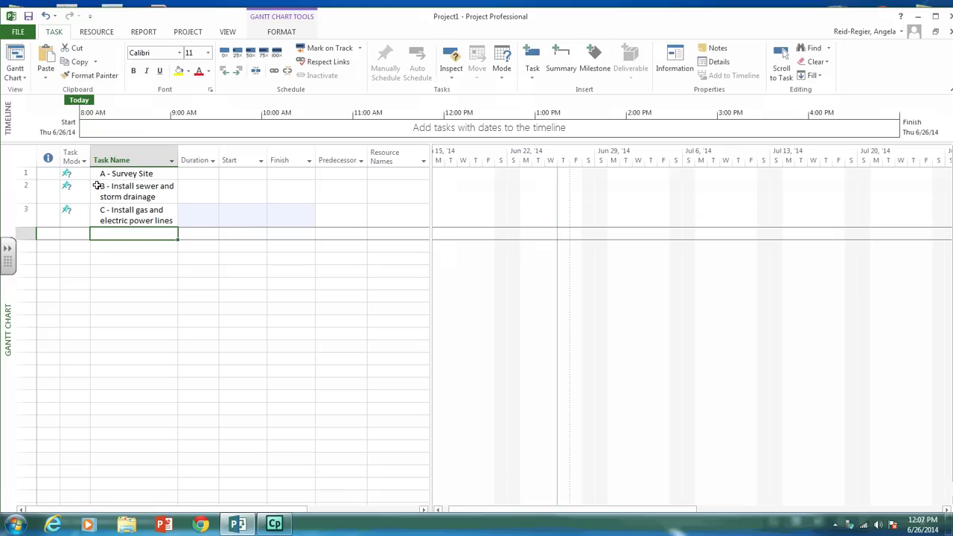
type("D - Excavate site for spec house")
key("Return")
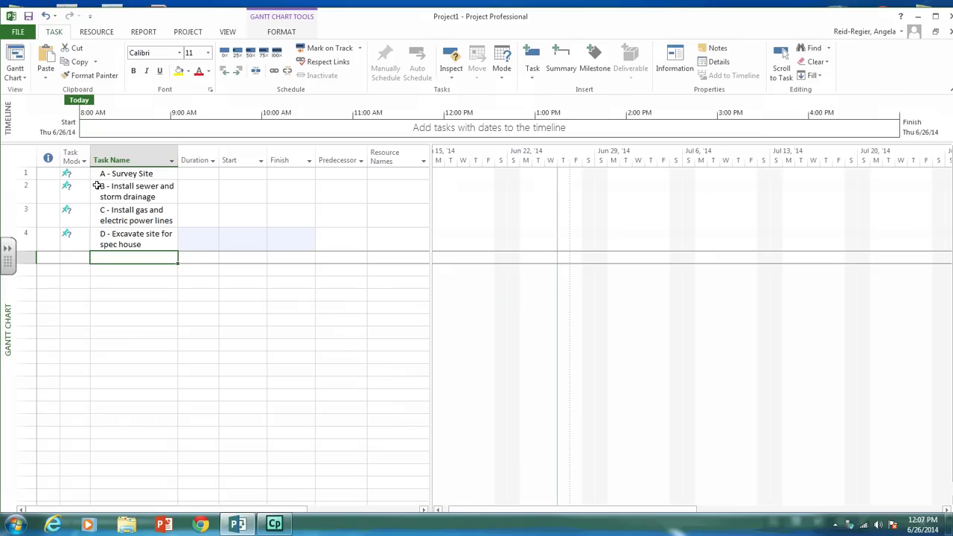
- Add "E - Pour Foundation" as the fifth task in the list
type("E - O")
key("BackSpace")
type("Pour Foundation")
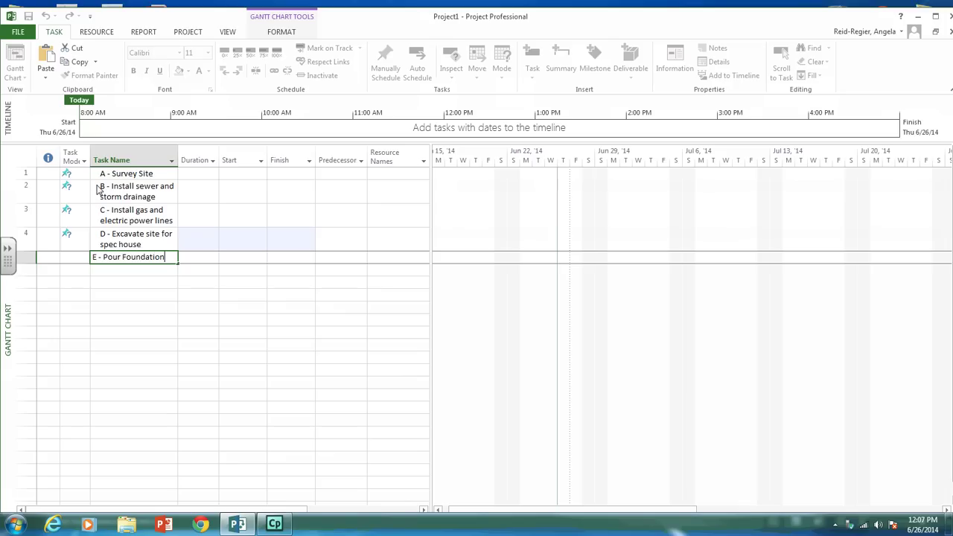
key("Return")
- Make "A - Survey Site" the predecessor of task B through its task information
key("Up")
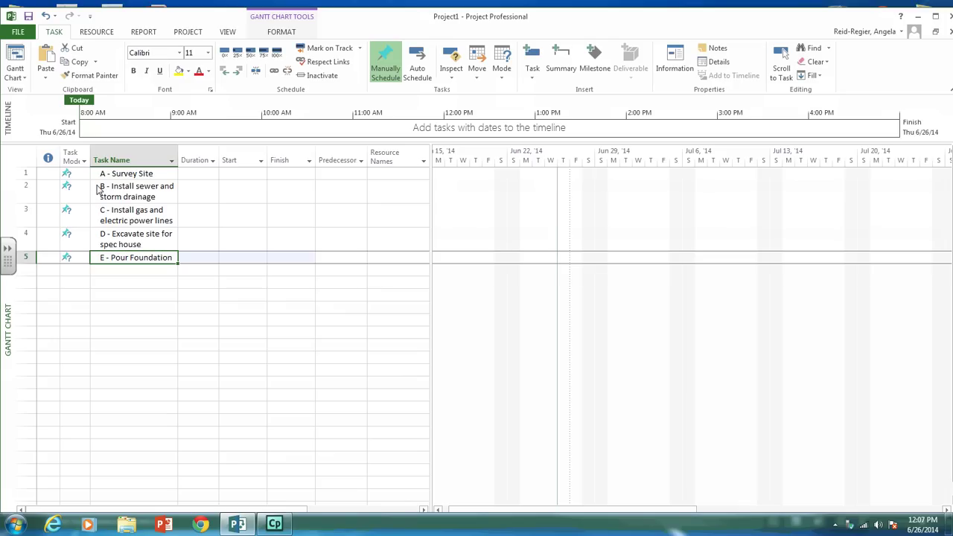
key("Up")
key("Up")
key("Up")
key("Up")
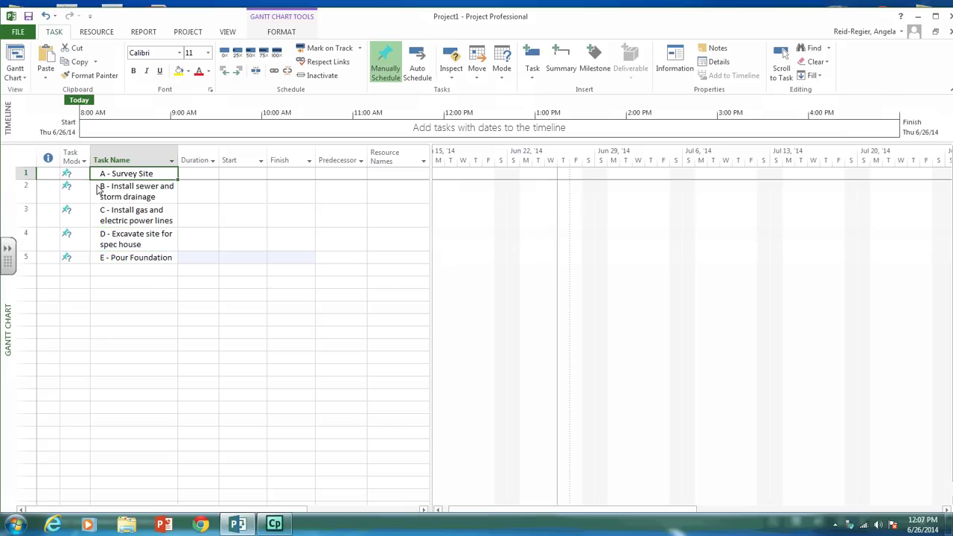
key("Right")
key("Right")
key("Right")
key("Right")
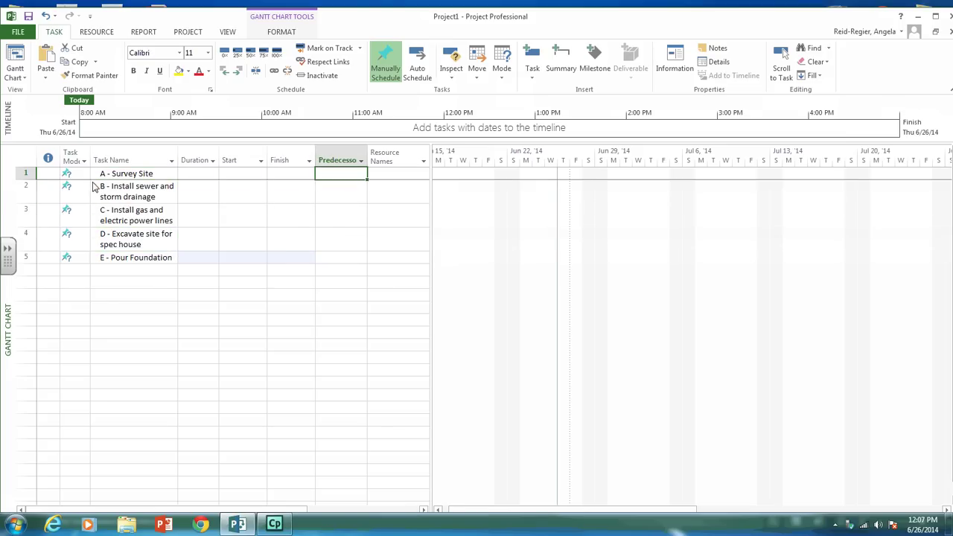
key("Down")
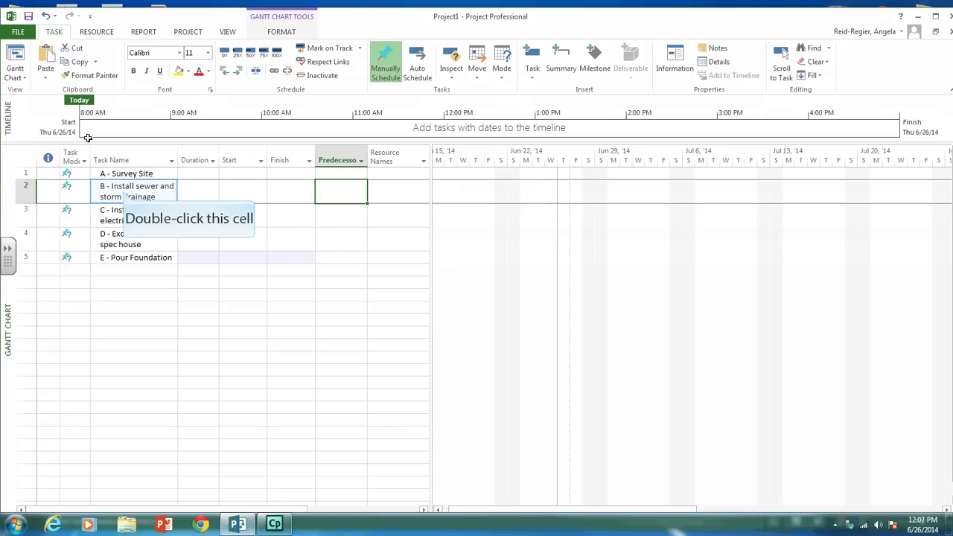
double_click(124, 190)
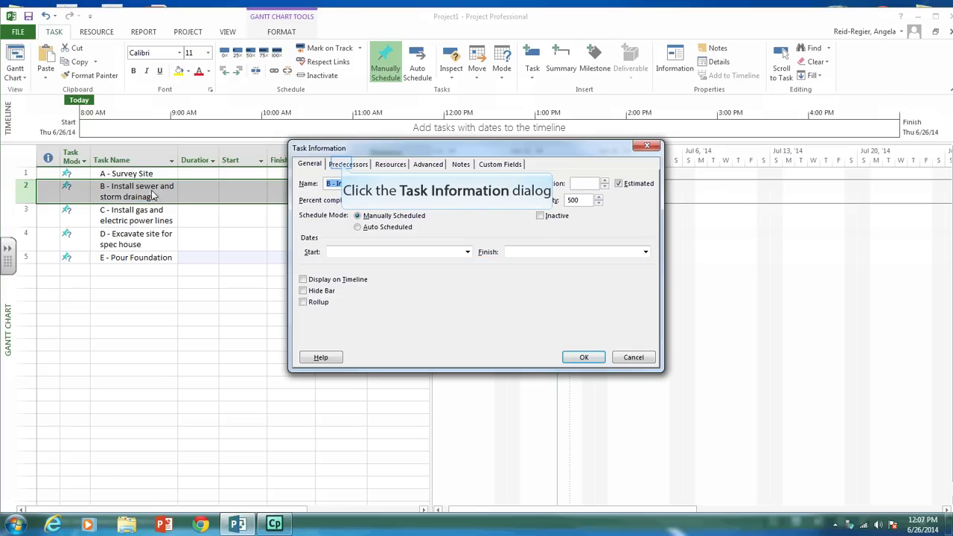
left_click(344, 165)
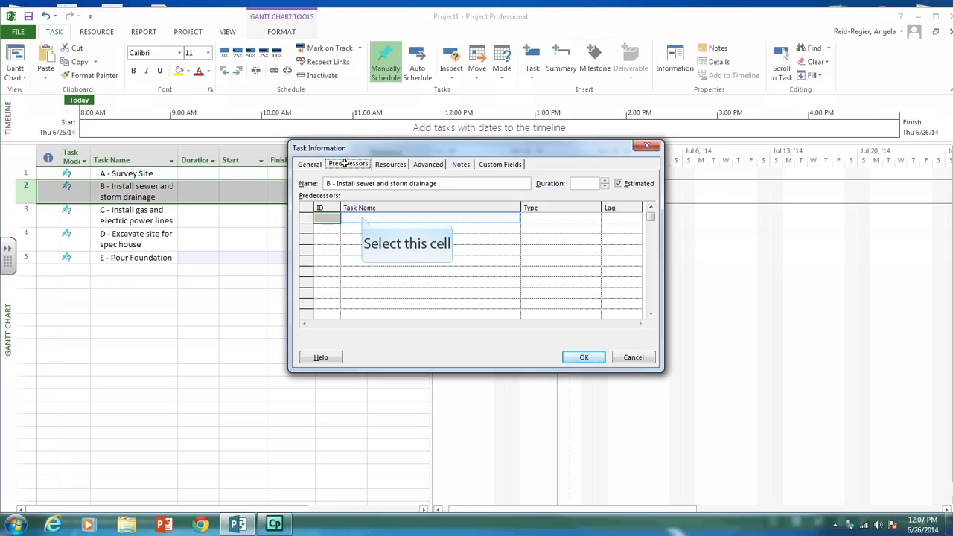
left_click(364, 220)
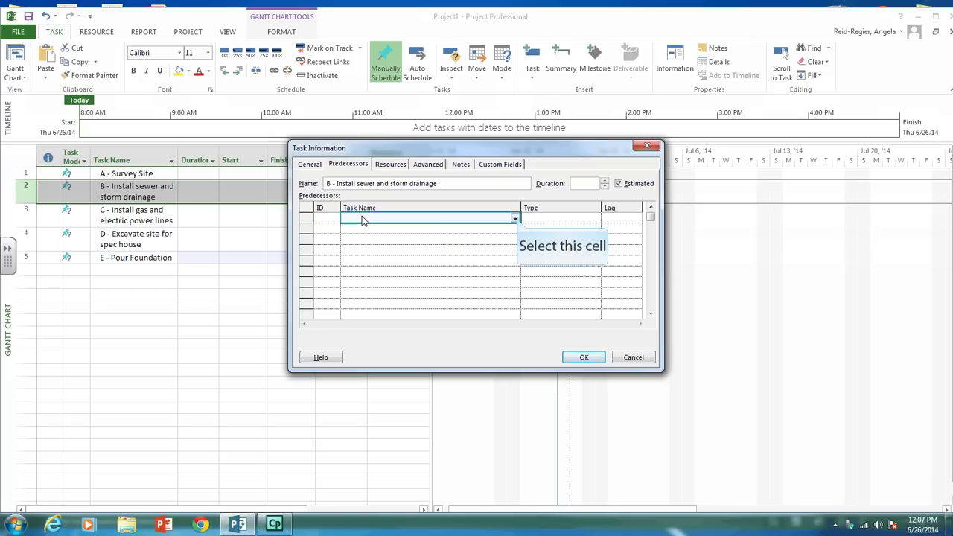
left_click(515, 219)
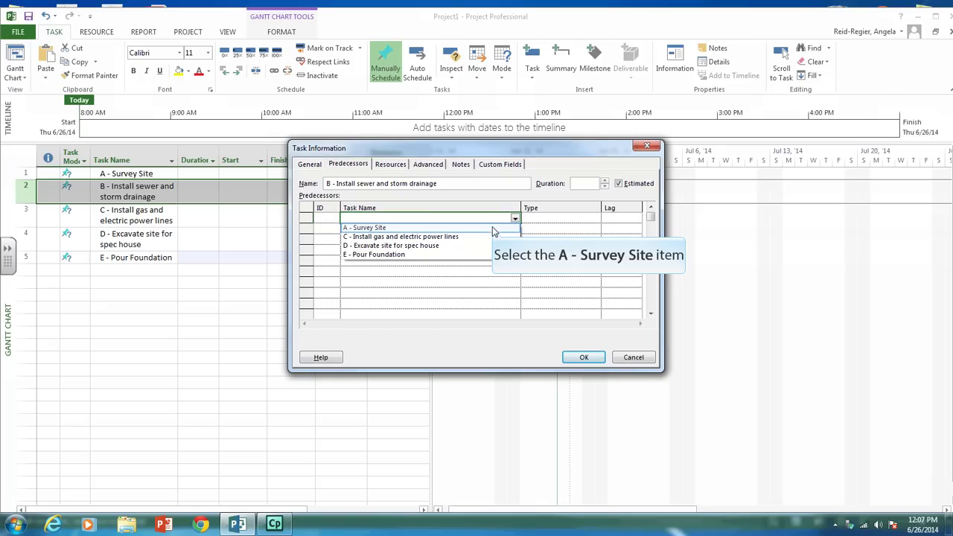
left_click(493, 228)
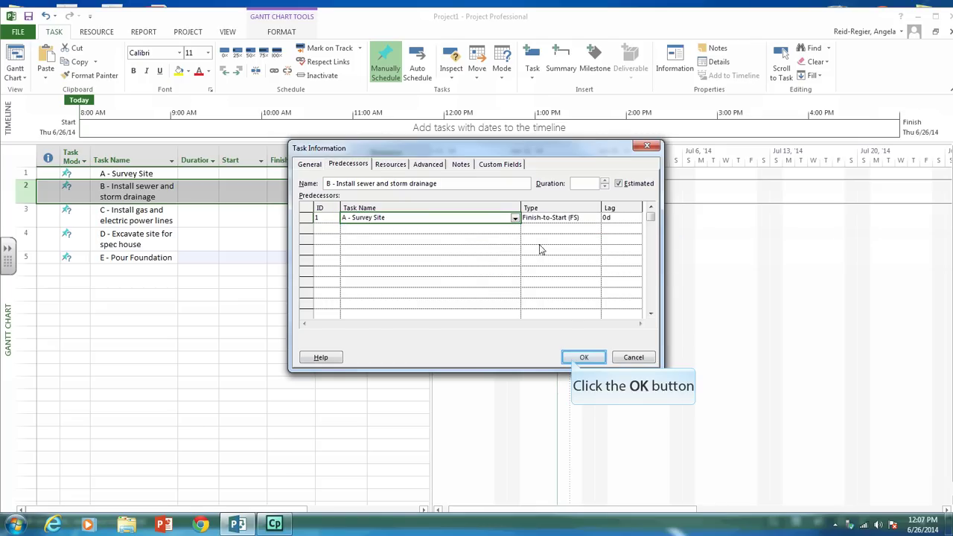
left_click(574, 358)
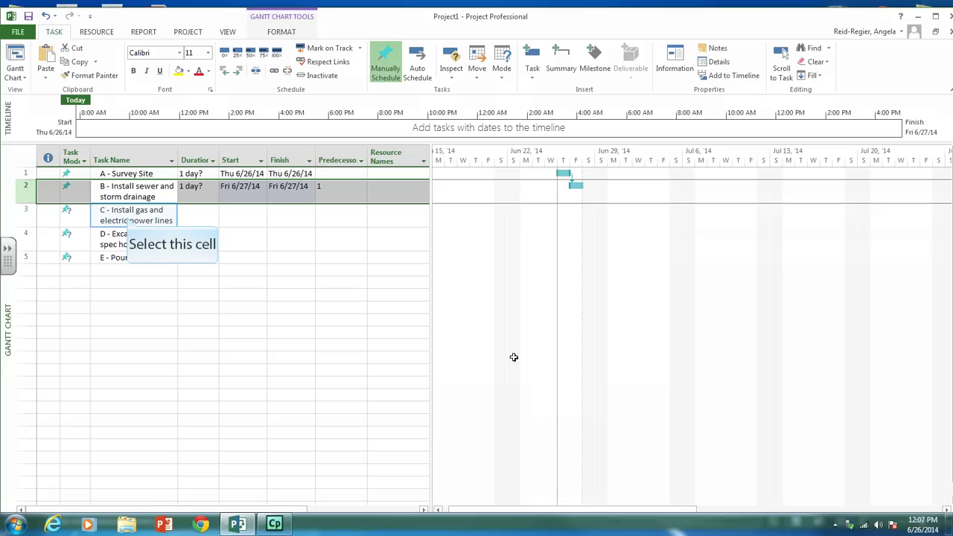
- Enter 1 as the predecessor of "C - Install gas and electric power lines" directly in the task table
left_click(127, 215)
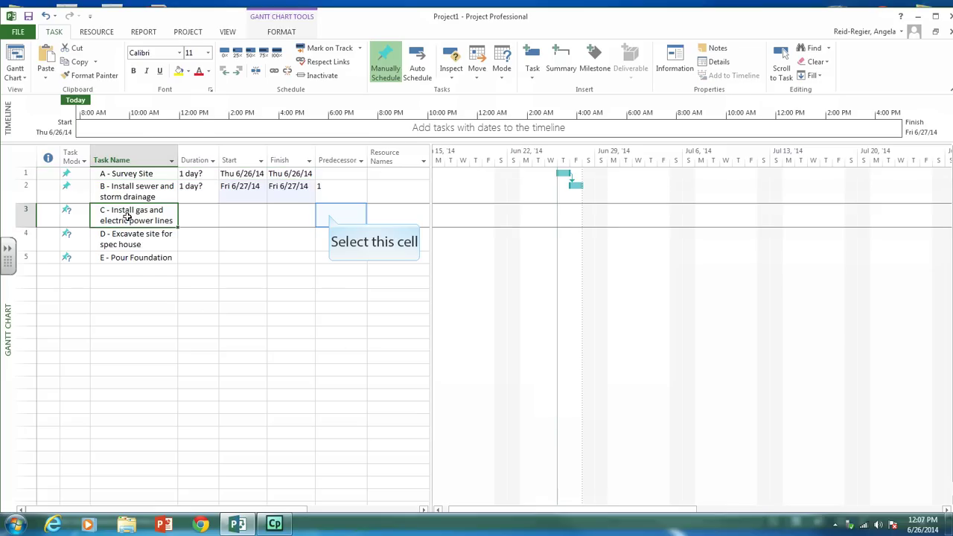
left_click(329, 214)
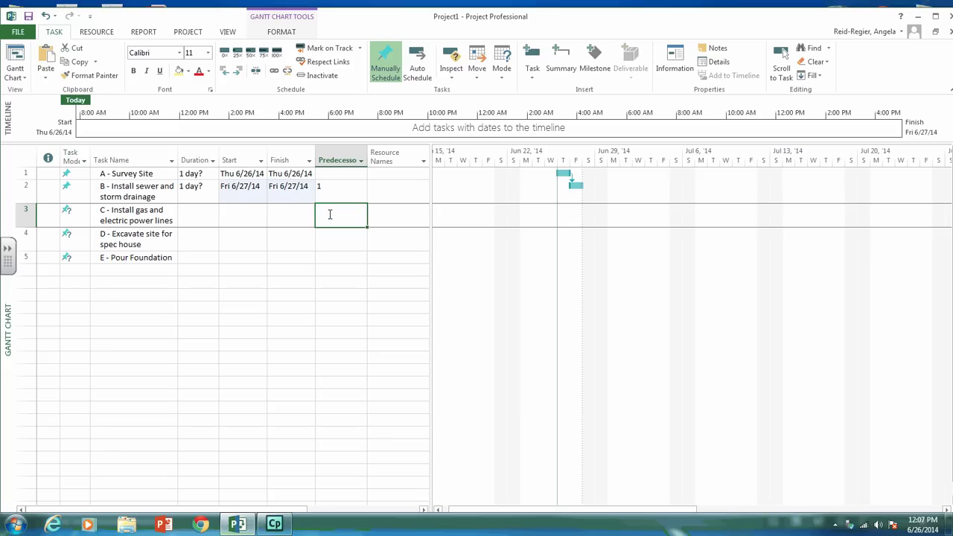
type("1")
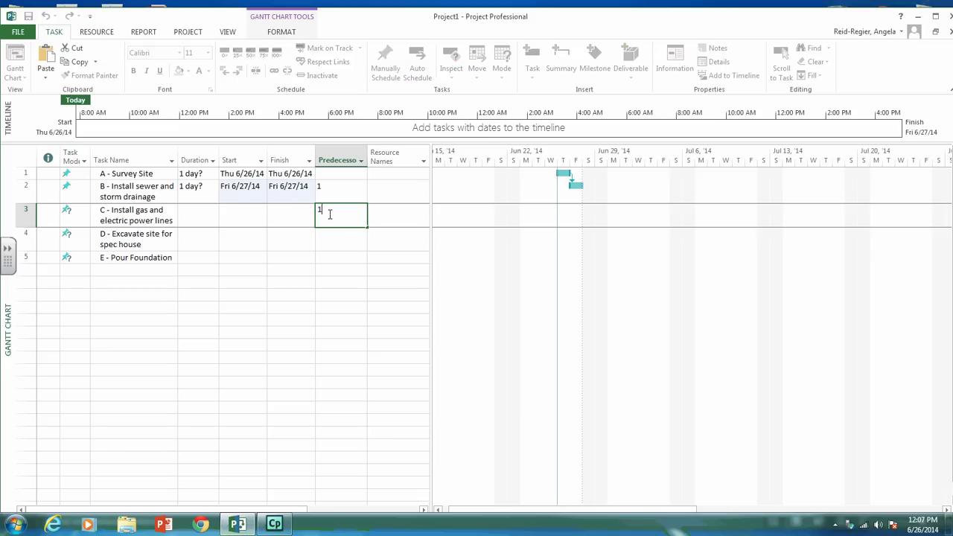
key("Return")
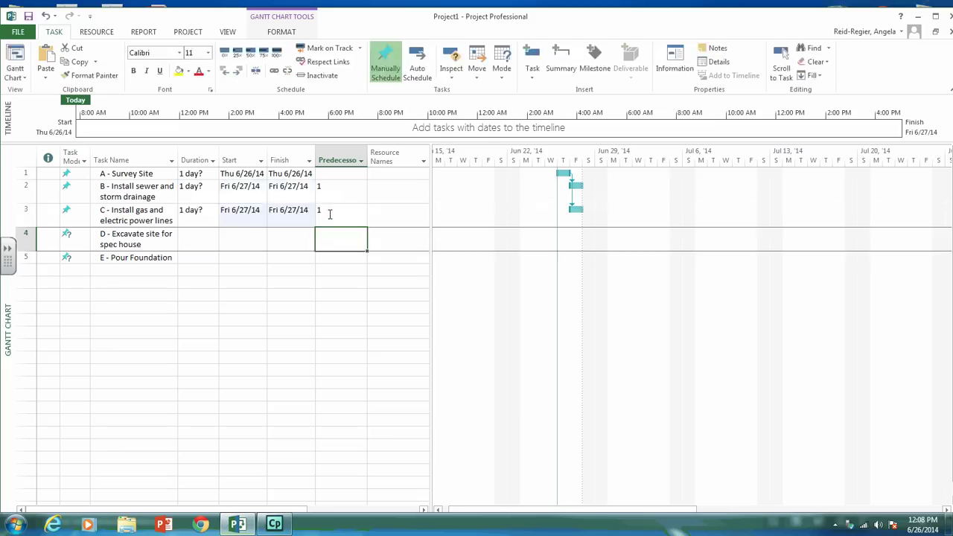
- Add tasks B and C as predecessors of "D - Excavate site for spec house" through its task information
key("Left")
key("Left")
key("Left")
key("Left")
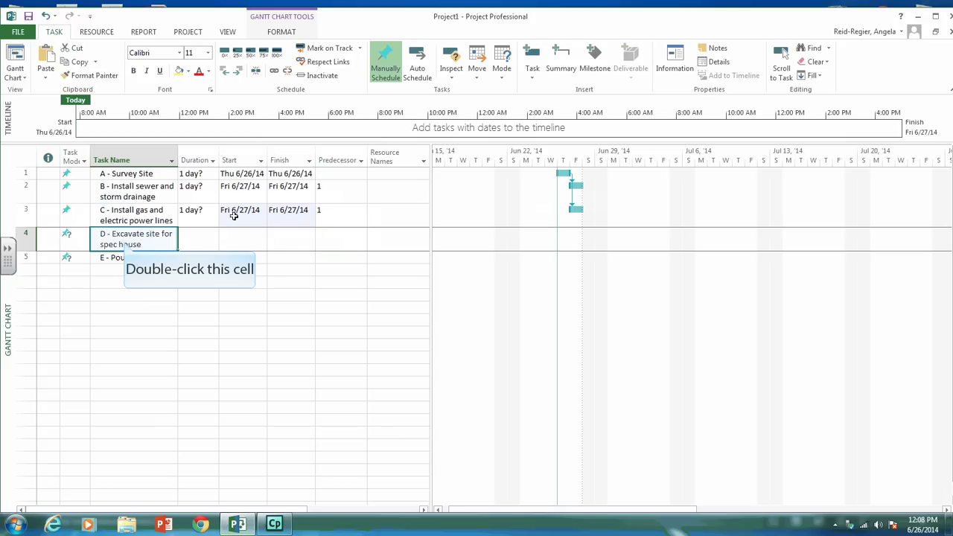
double_click(124, 242)
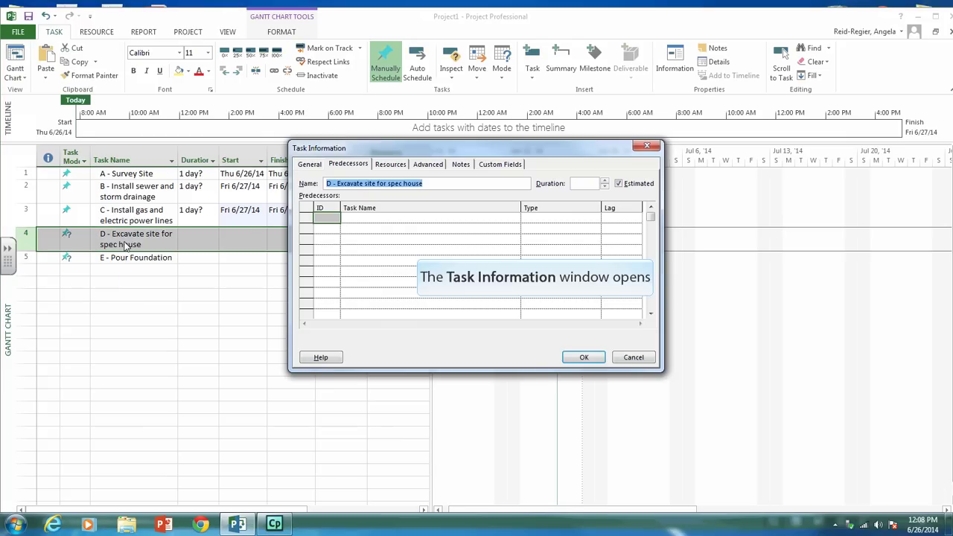
left_click(350, 164)
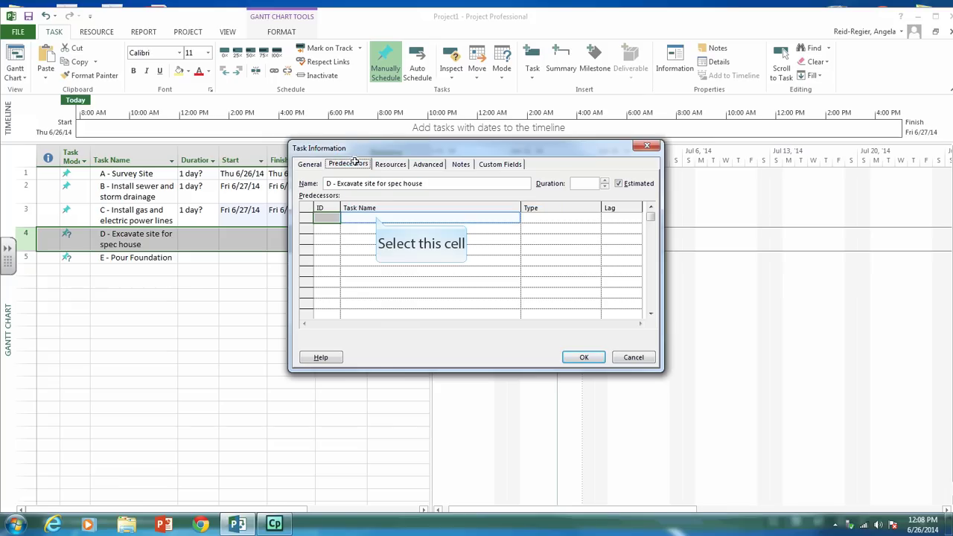
left_click(376, 219)
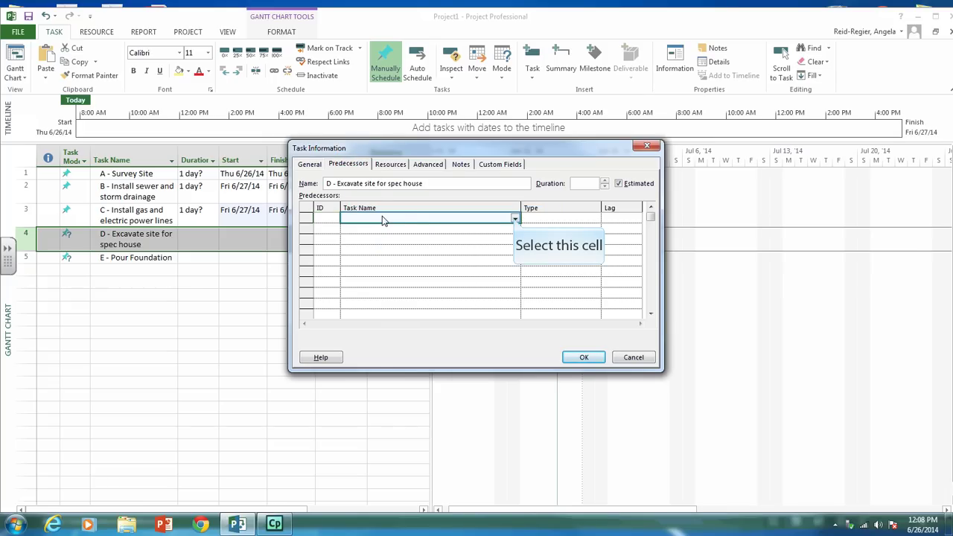
left_click(515, 219)
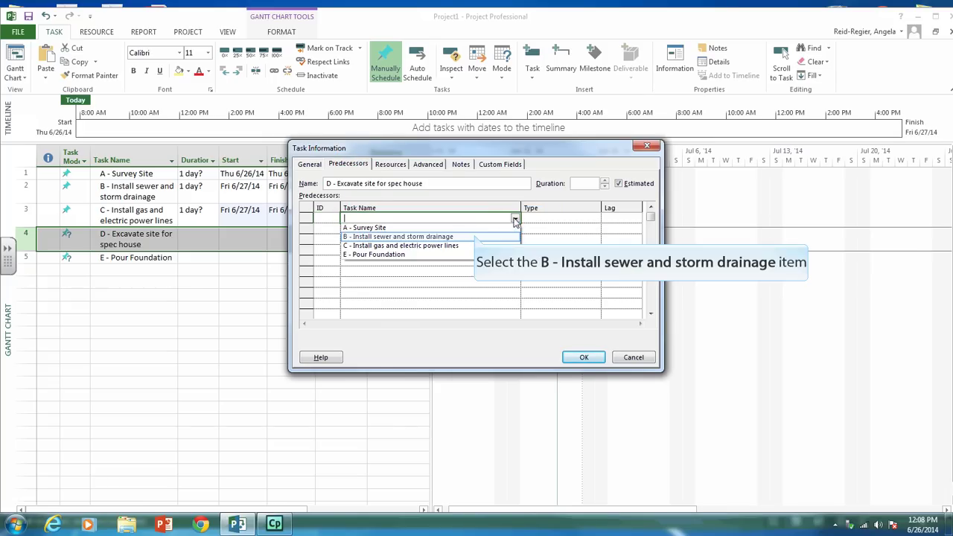
left_click(472, 233)
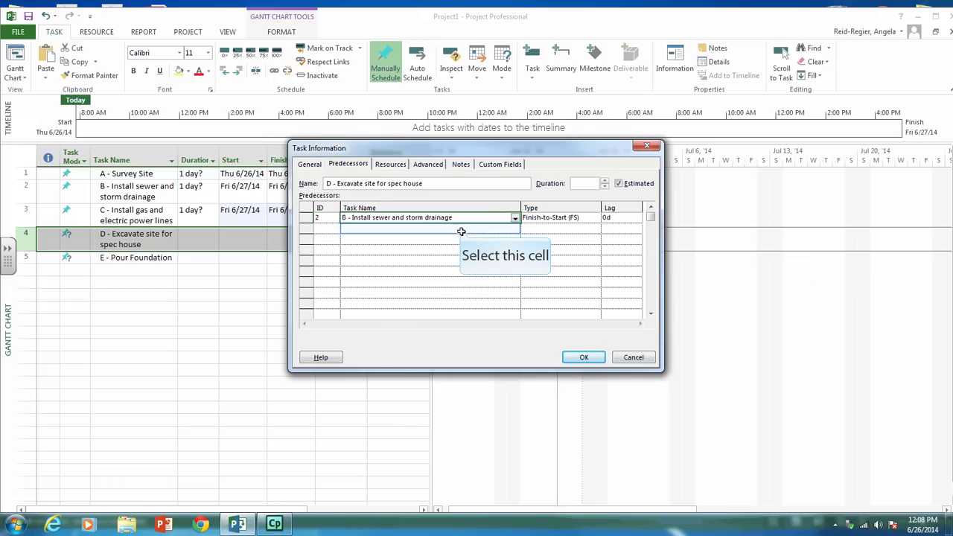
left_click(469, 230)
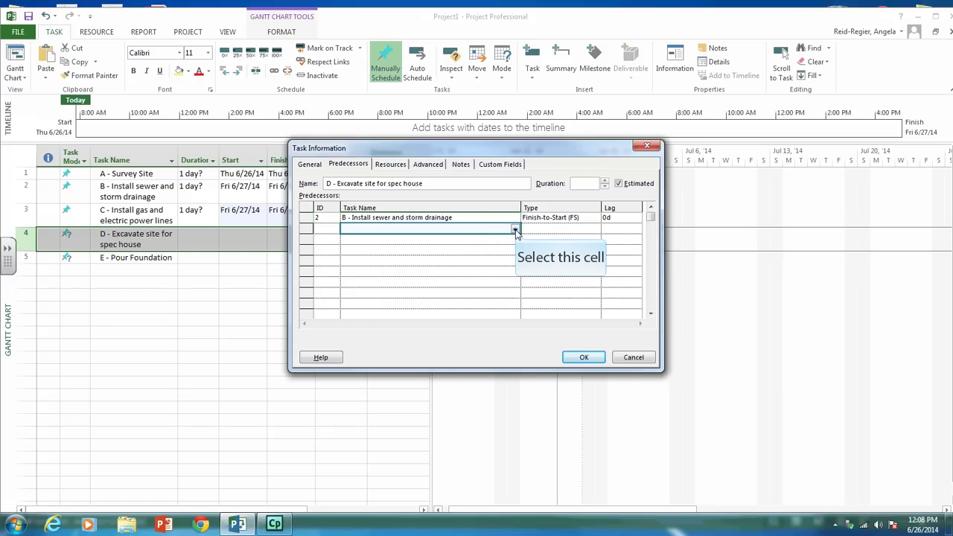
left_click(514, 231)
left_click(467, 254)
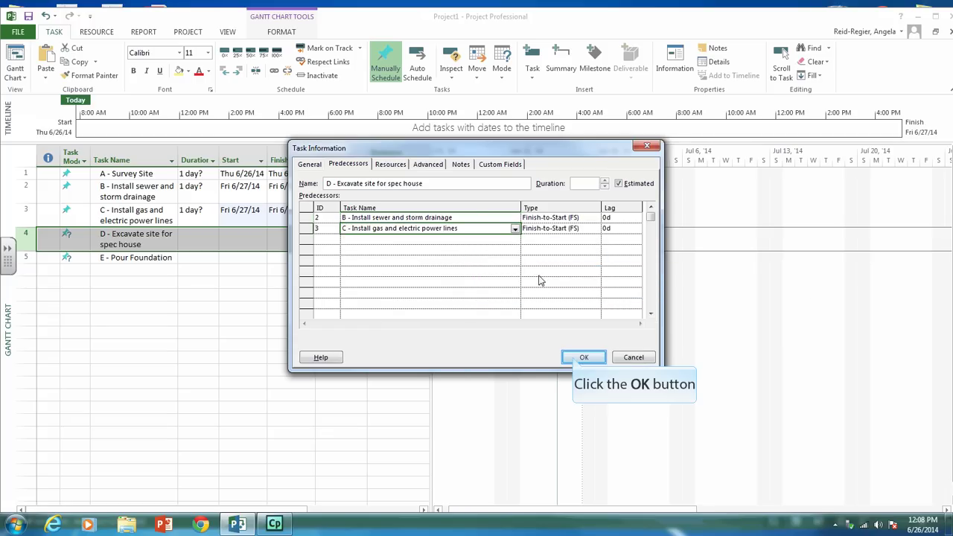
left_click(584, 358)
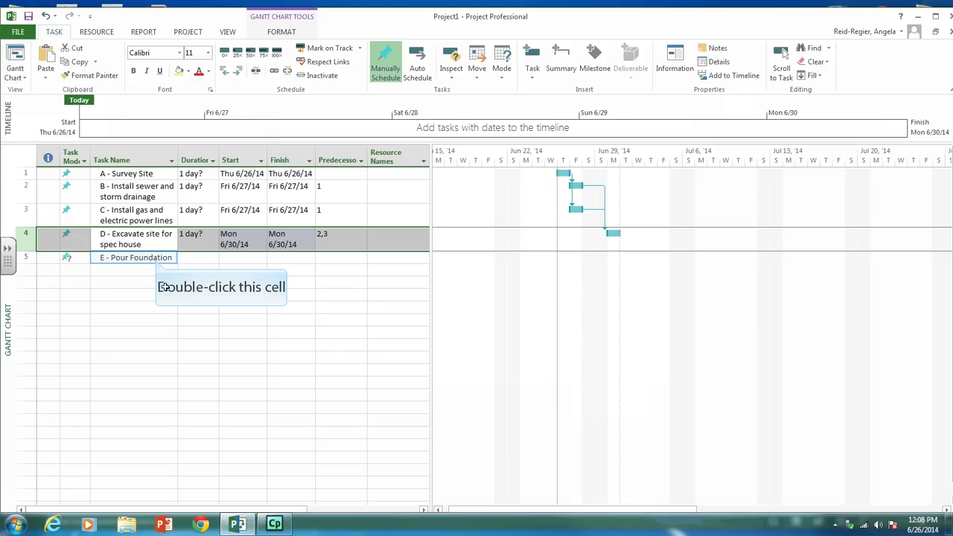
- Make "D - Excavate site for spec house" the predecessor of "E - Pour Foundation" through its task information
double_click(157, 258)
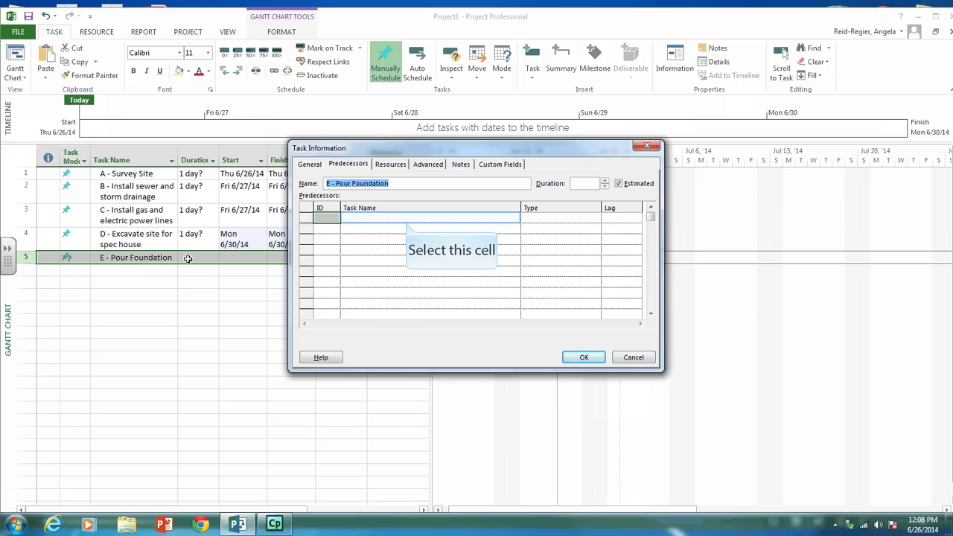
left_click(421, 219)
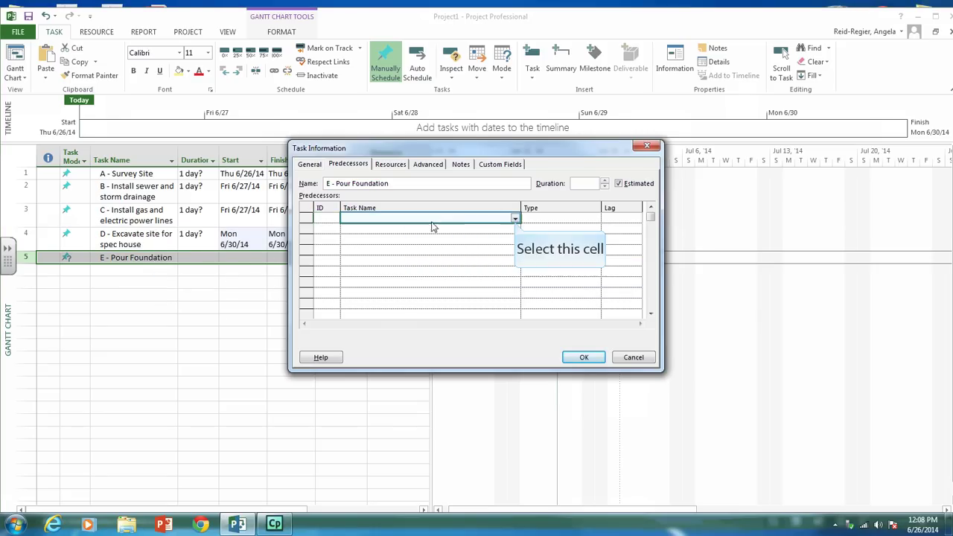
left_click(514, 219)
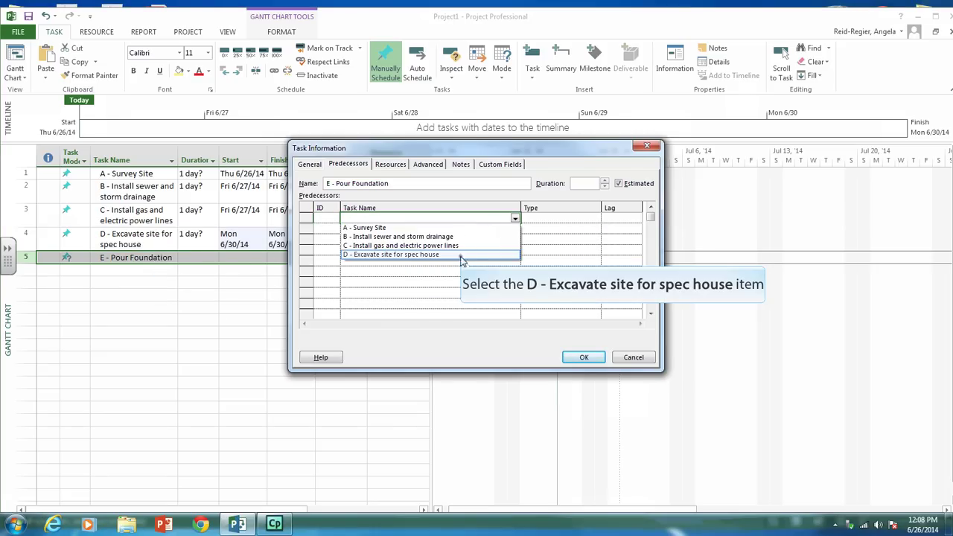
left_click(463, 254)
left_click(584, 358)
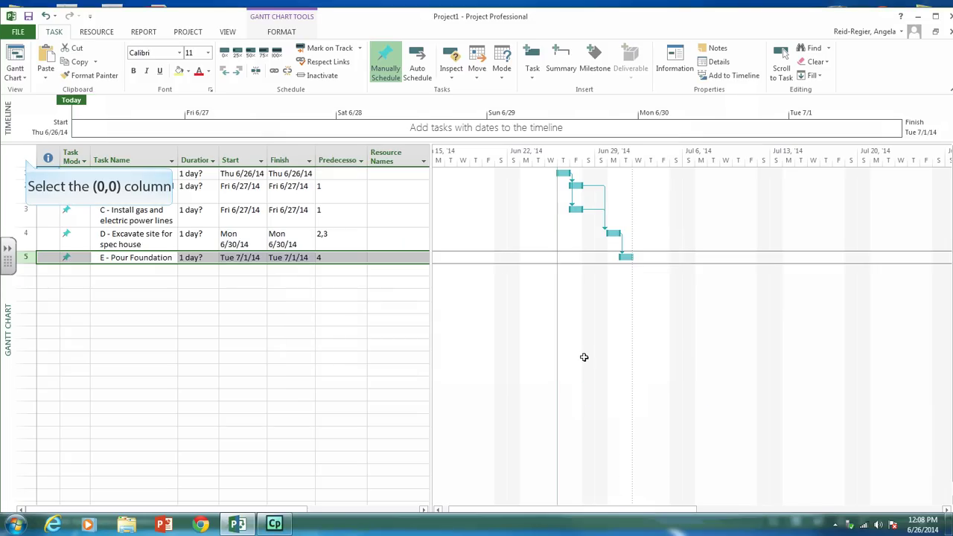
- Switch all tasks in the table from manual to automatic scheduling
left_click(26, 159)
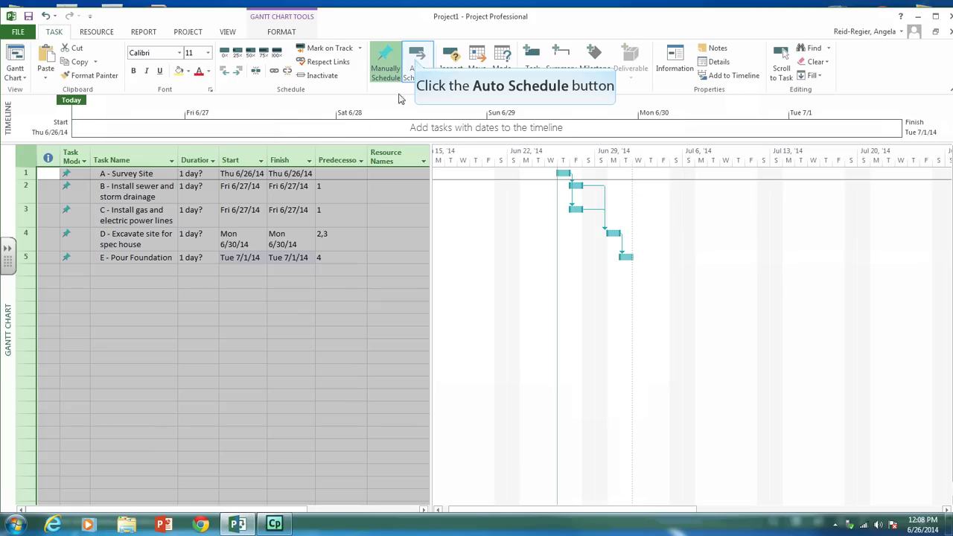
left_click(415, 62)
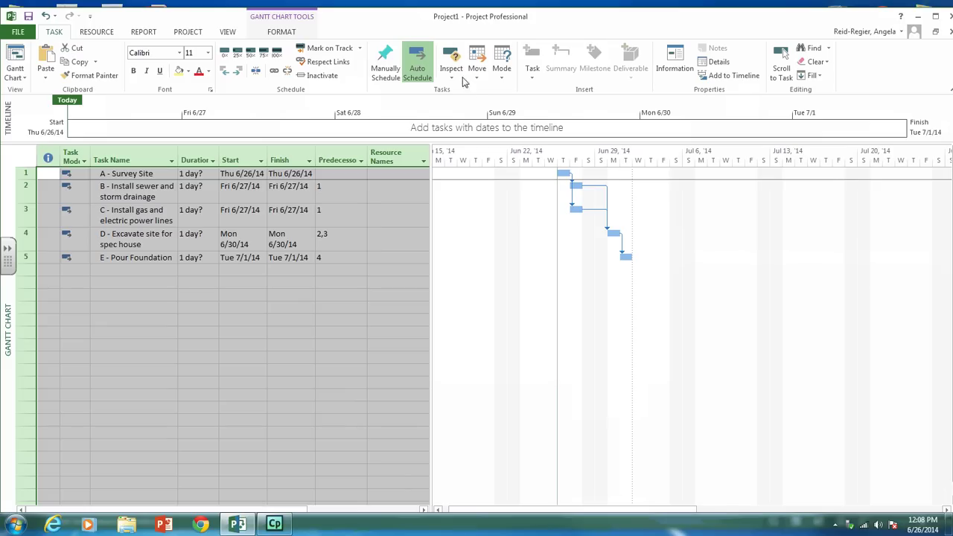
left_click_drag(490, 183, 227, 205)
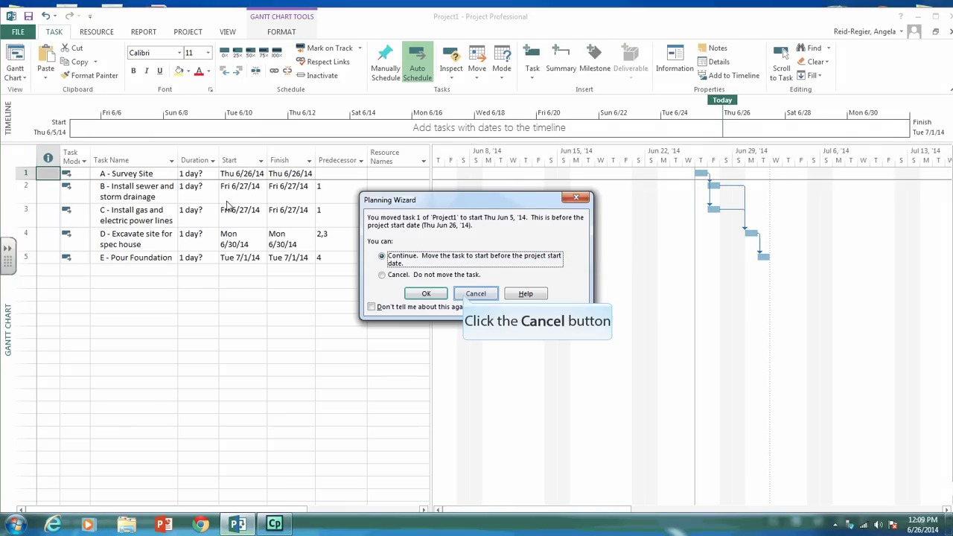
left_click(465, 295)
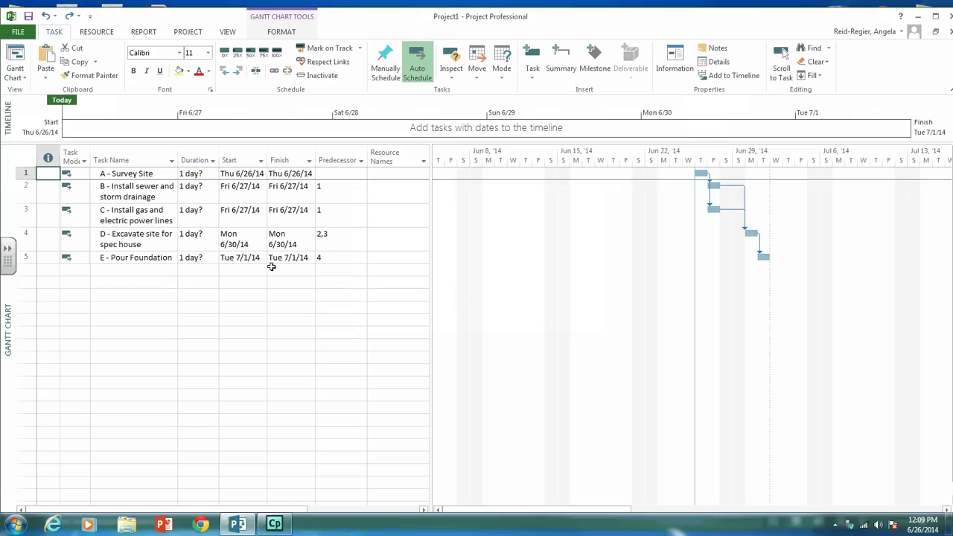
- Set the duration of "A - Survey Site" to 5 days through its task information
double_click(196, 173)
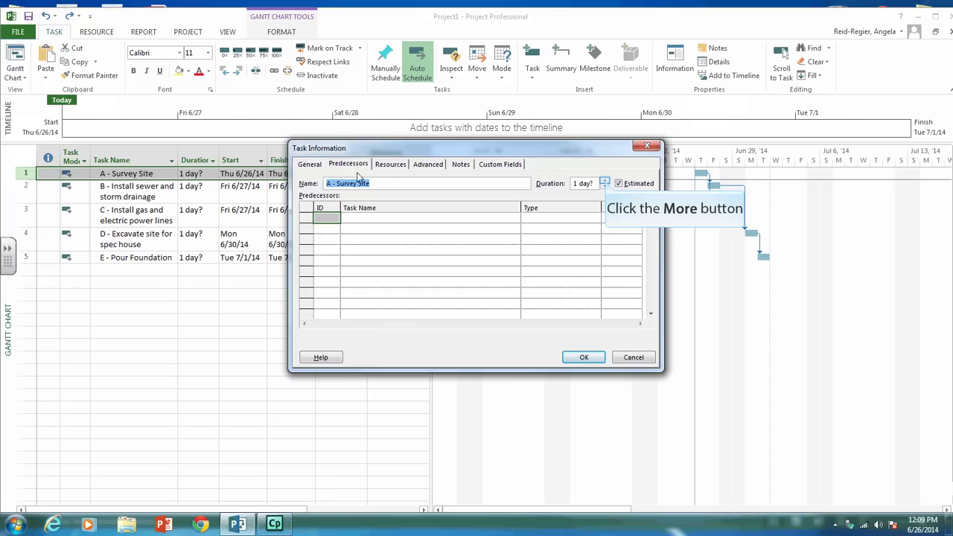
left_click(605, 184)
left_click(605, 182)
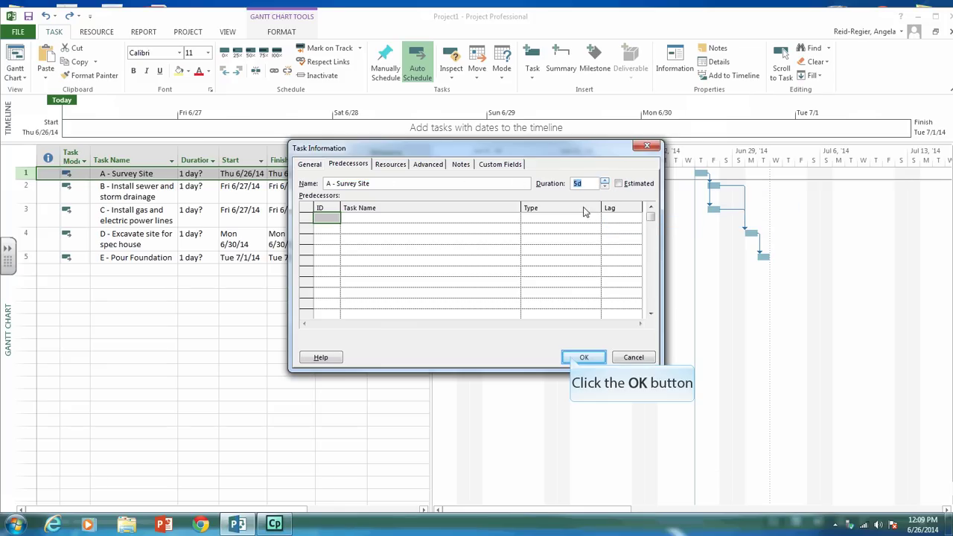
left_click(583, 357)
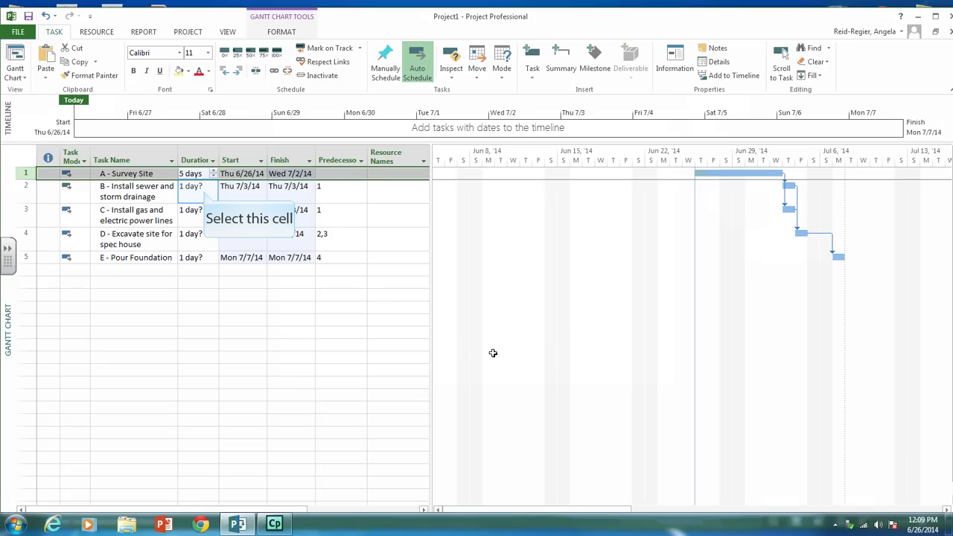
- Set the durations of task B to 9 days and task C to 4 days directly in the task table
left_click(204, 191)
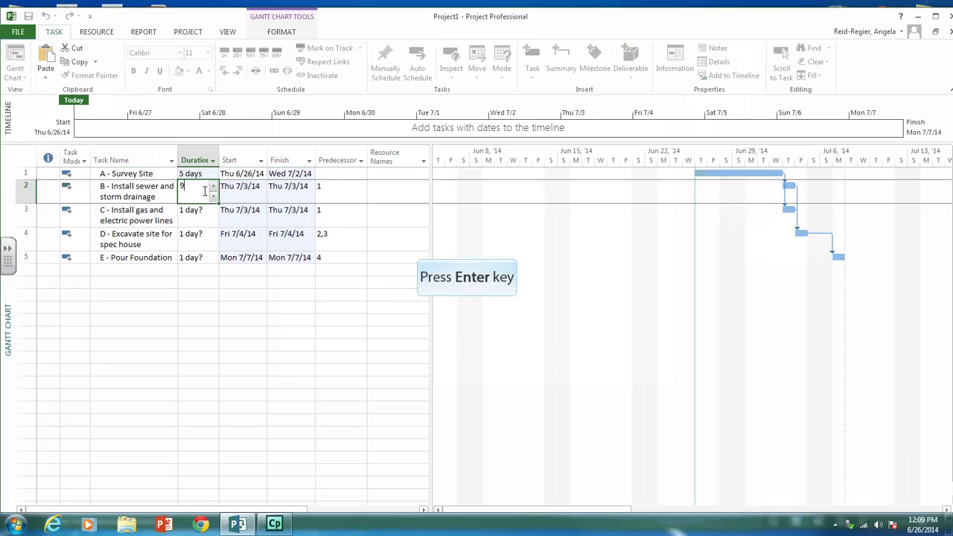
key("Return")
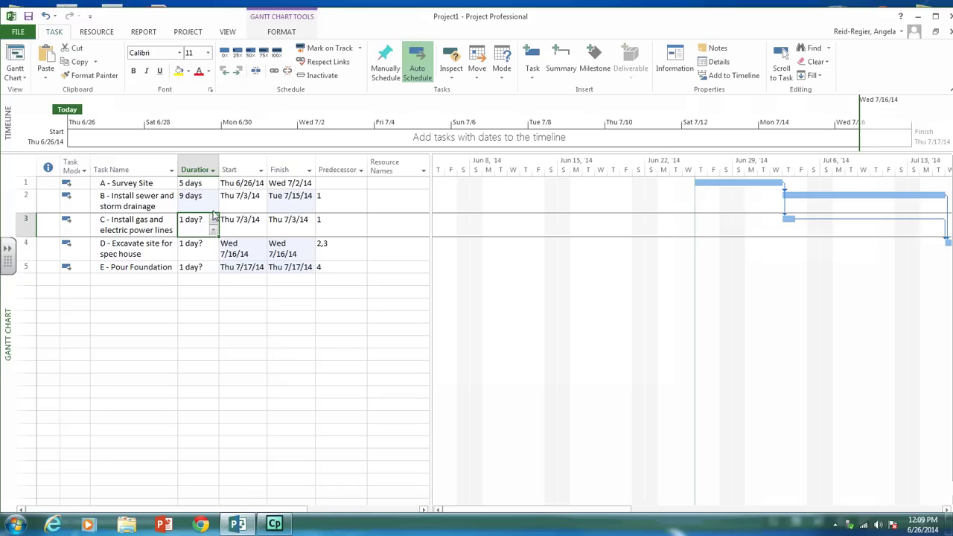
double_click(212, 221)
left_click(213, 218)
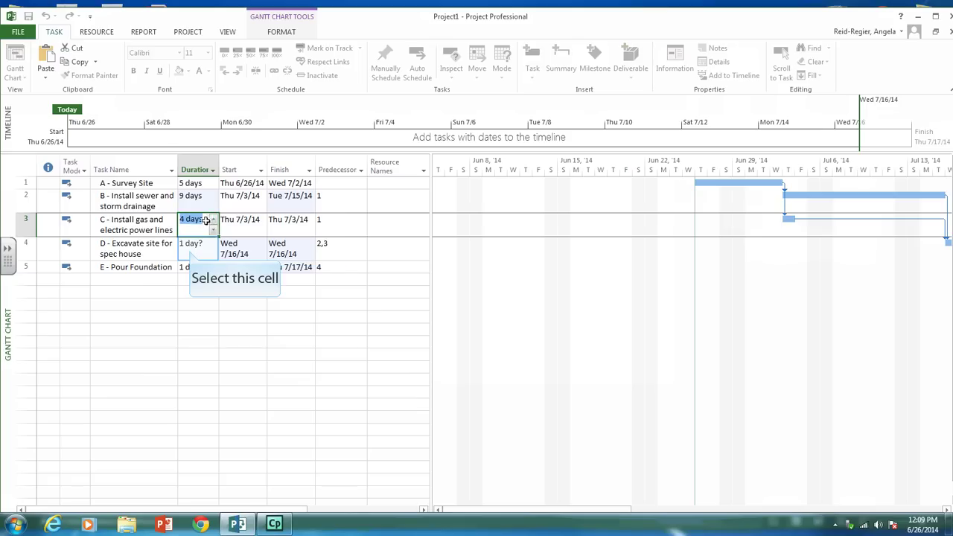
left_click(190, 246)
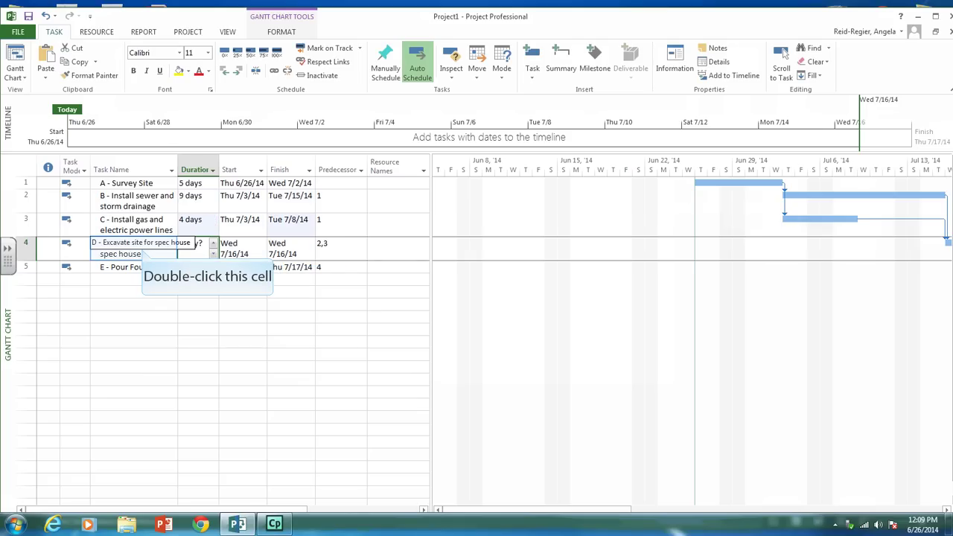
- Set the duration of "D - Excavate site for spec house" to 2 days through its task information
double_click(144, 254)
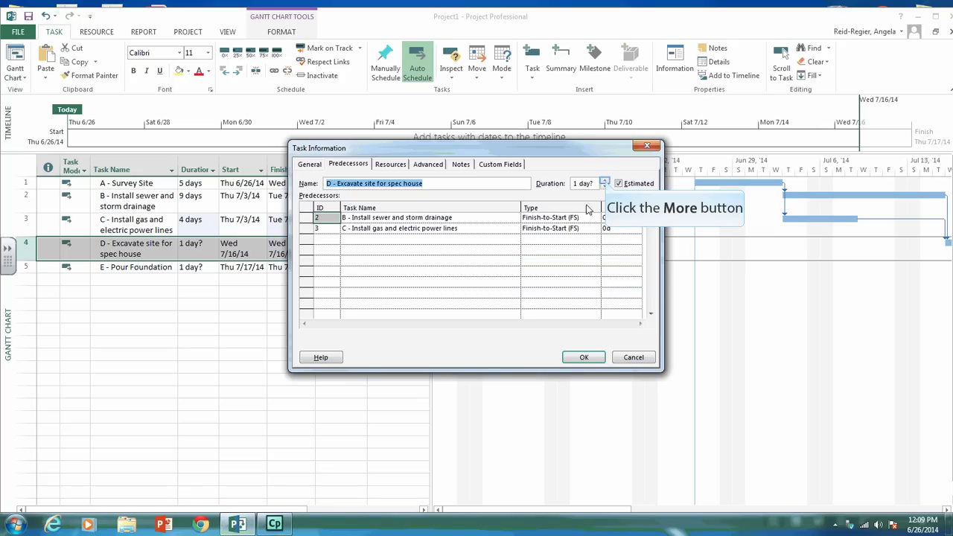
left_click(606, 182)
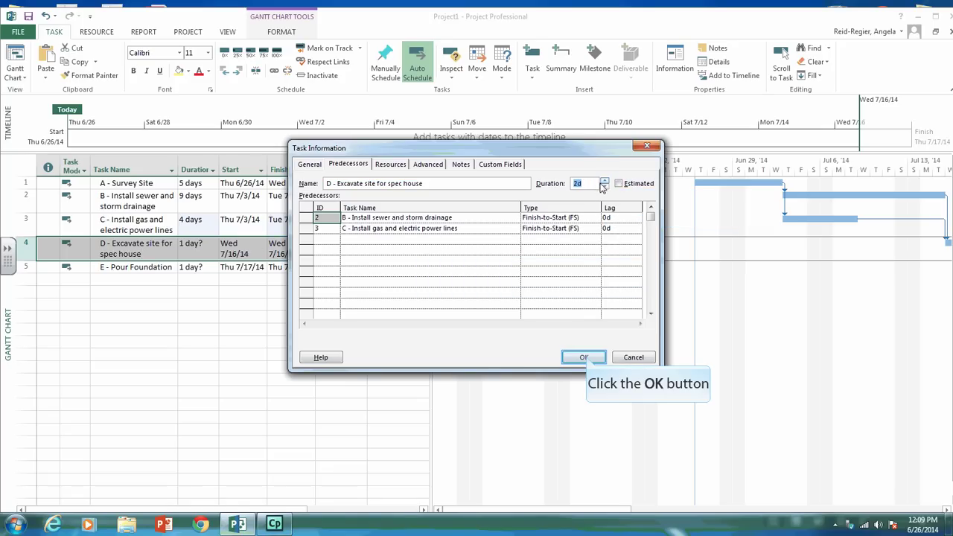
left_click(585, 356)
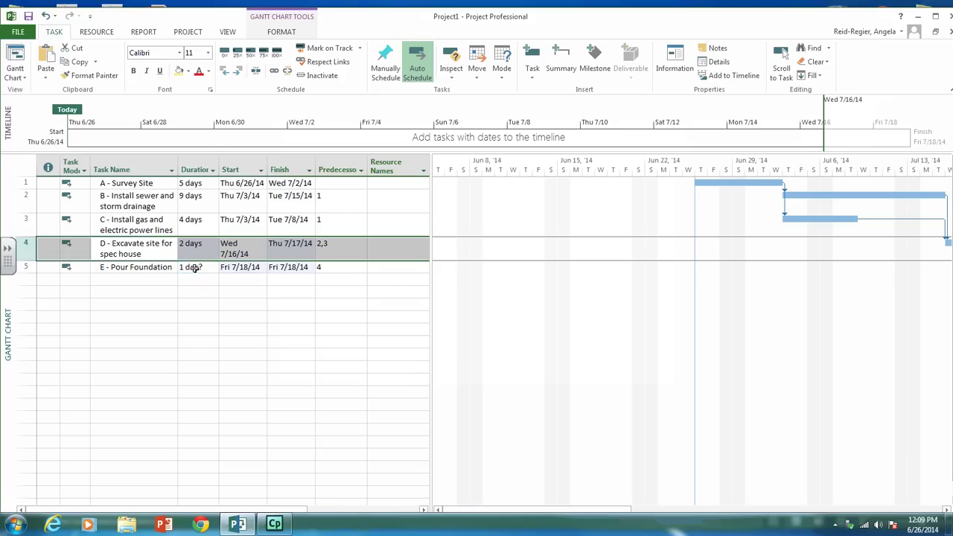
- Set the duration of "E - Pour Foundation" to 2 days directly in the task table
left_click(195, 269)
type("2")
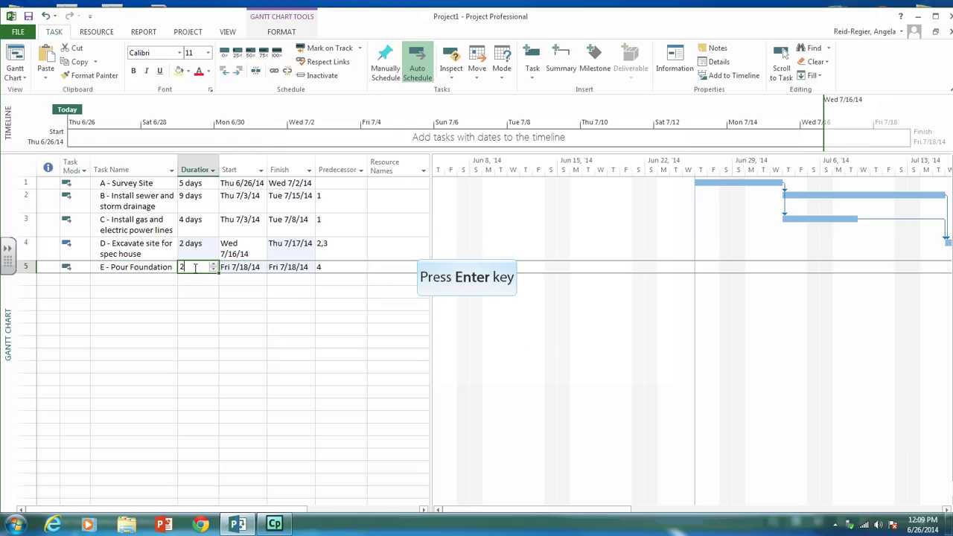
key("Return")
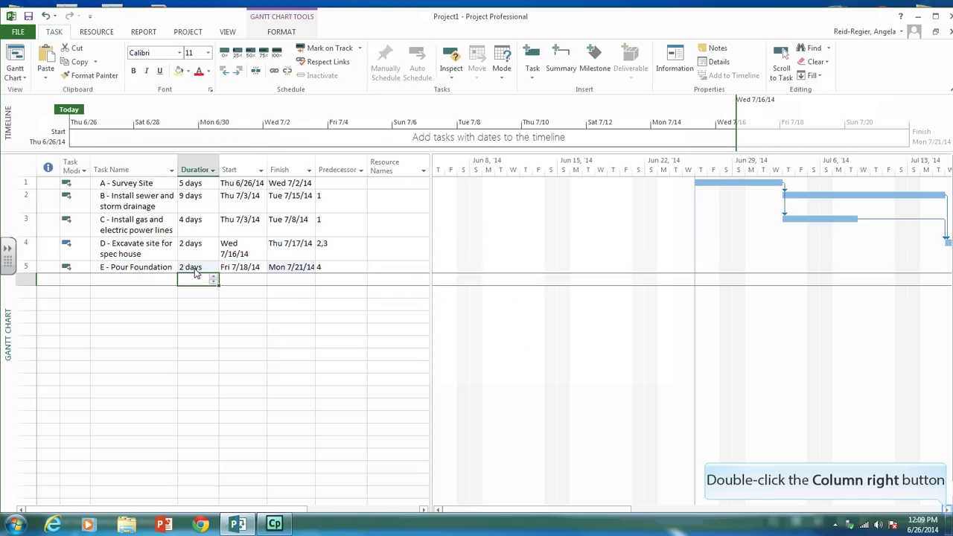
- Select the whole task table and reapply Auto Schedule to every task
double_click(949, 512)
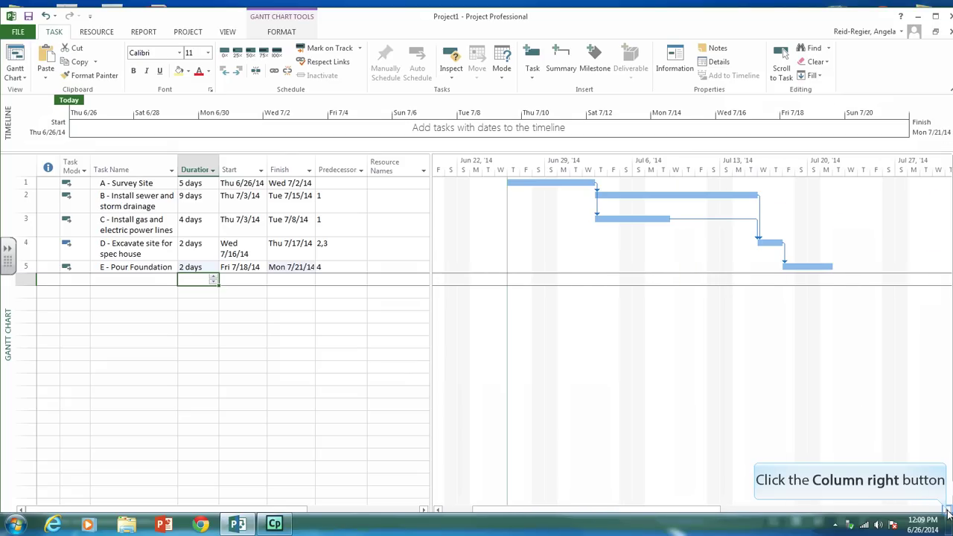
left_click(949, 512)
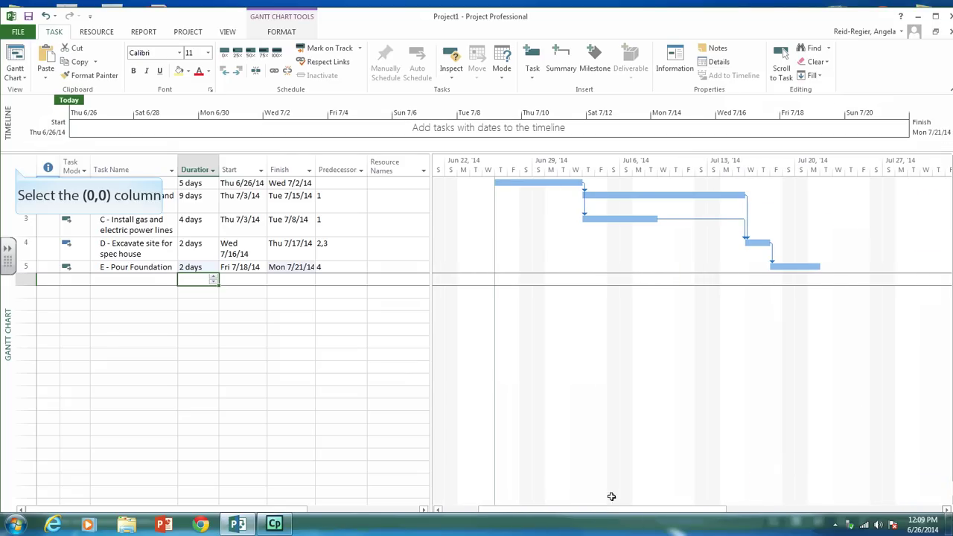
left_click(16, 167)
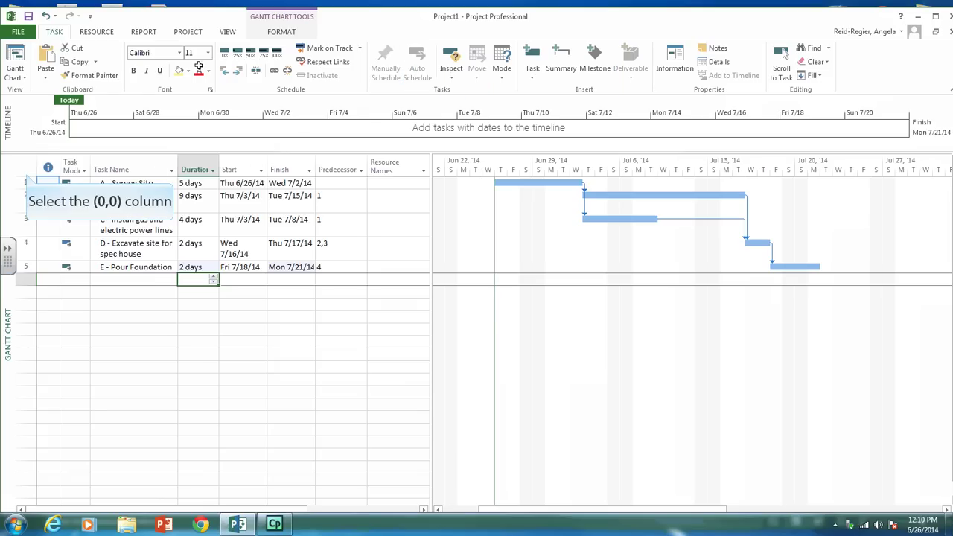
left_click(27, 173)
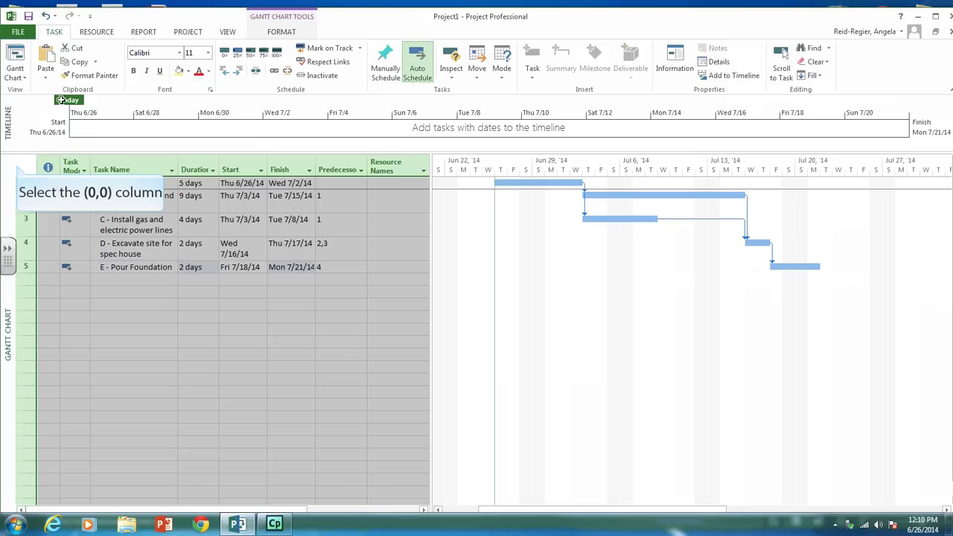
left_click(16, 164)
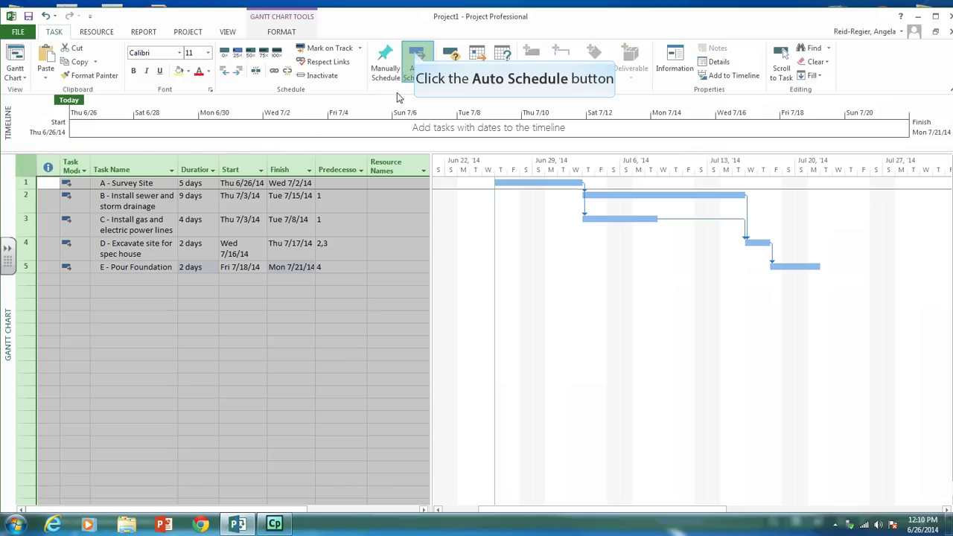
left_click(416, 67)
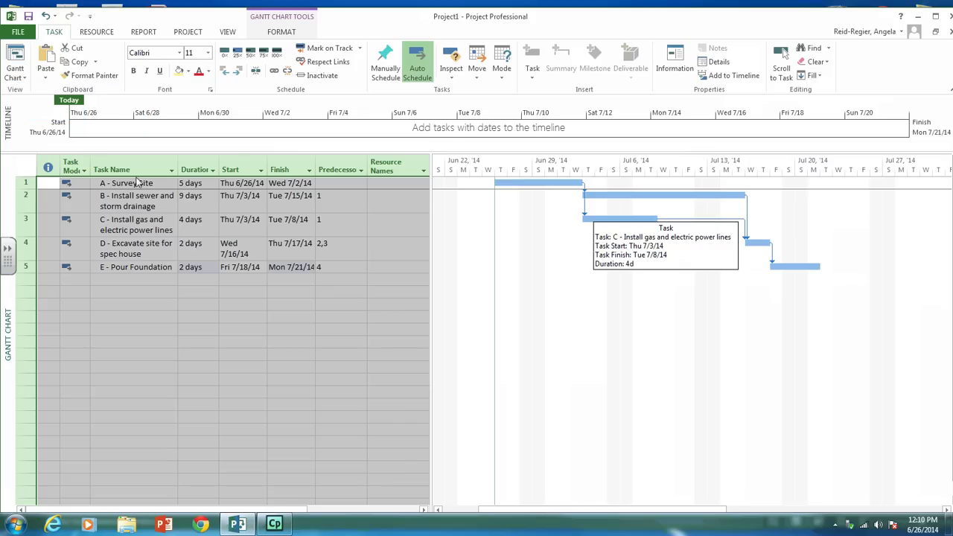
- Display the project as a Network Diagram and examine the linked task boxes from A - Survey Site to E - Pour Foundation
left_click(26, 78)
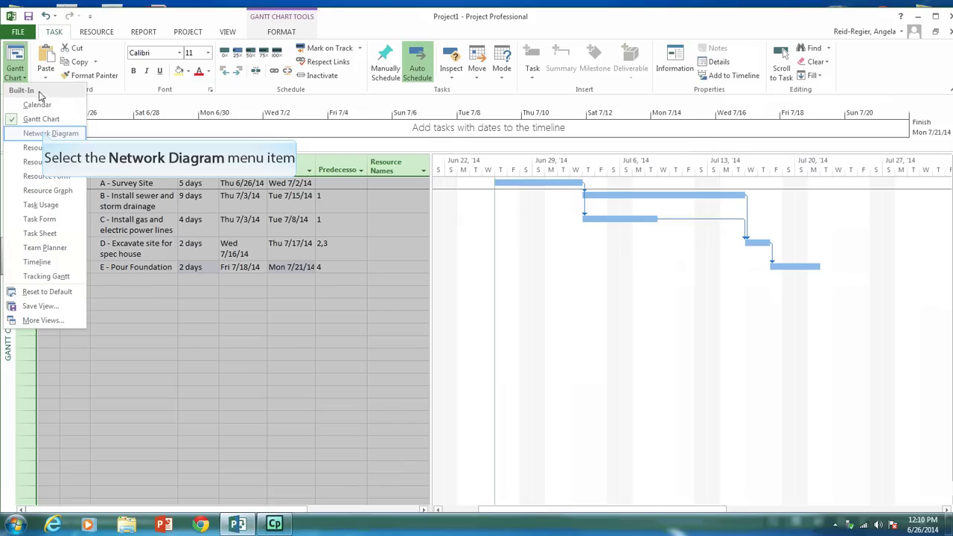
left_click(45, 134)
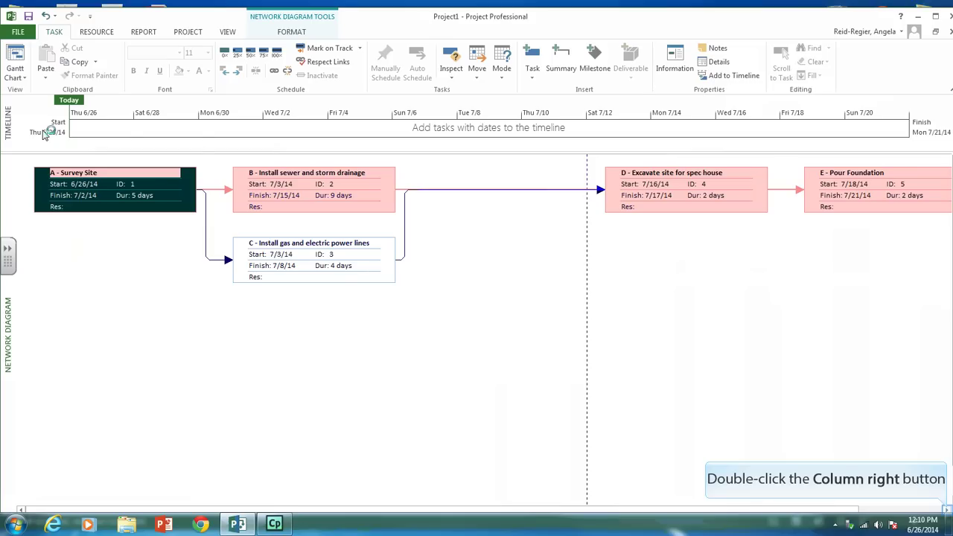
double_click(948, 511)
left_click(948, 511)
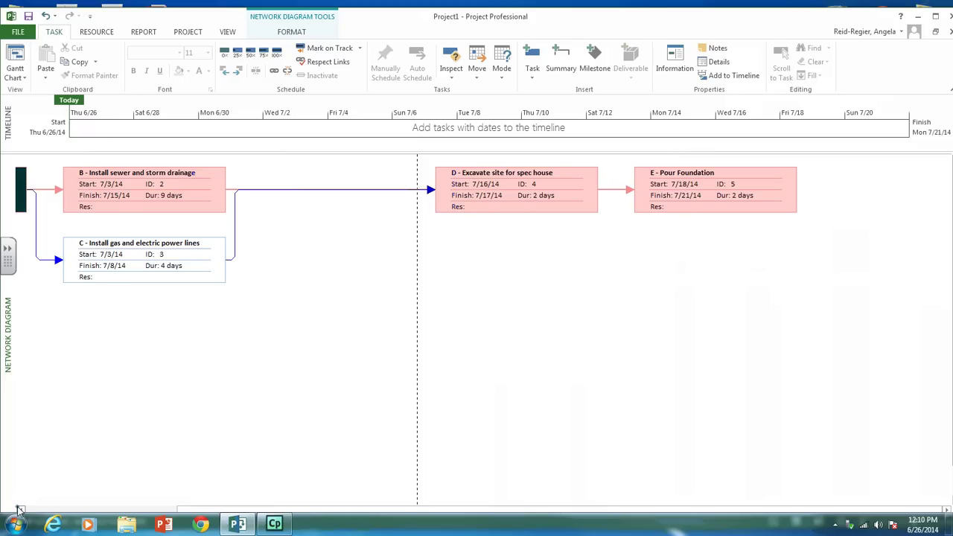
left_click(20, 511)
left_click(20, 511)
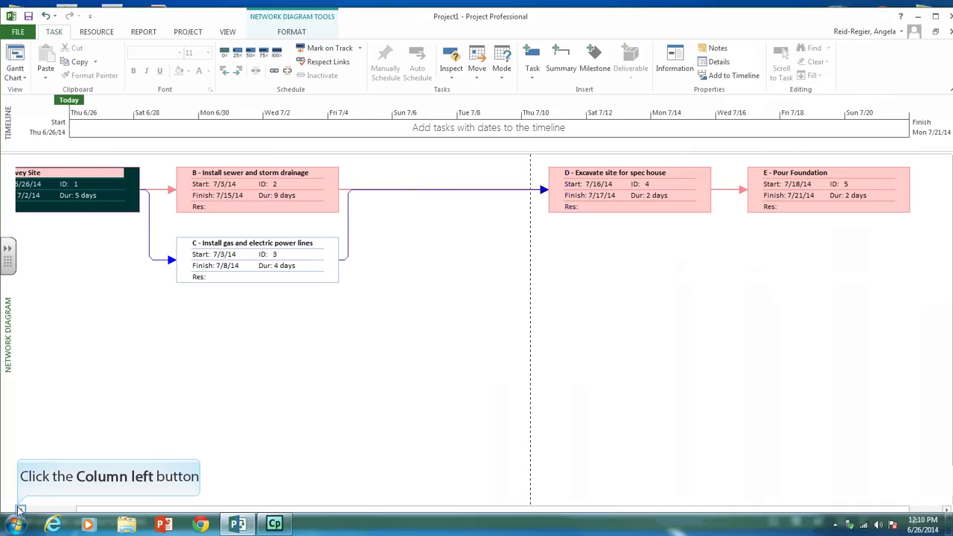
left_click(19, 511)
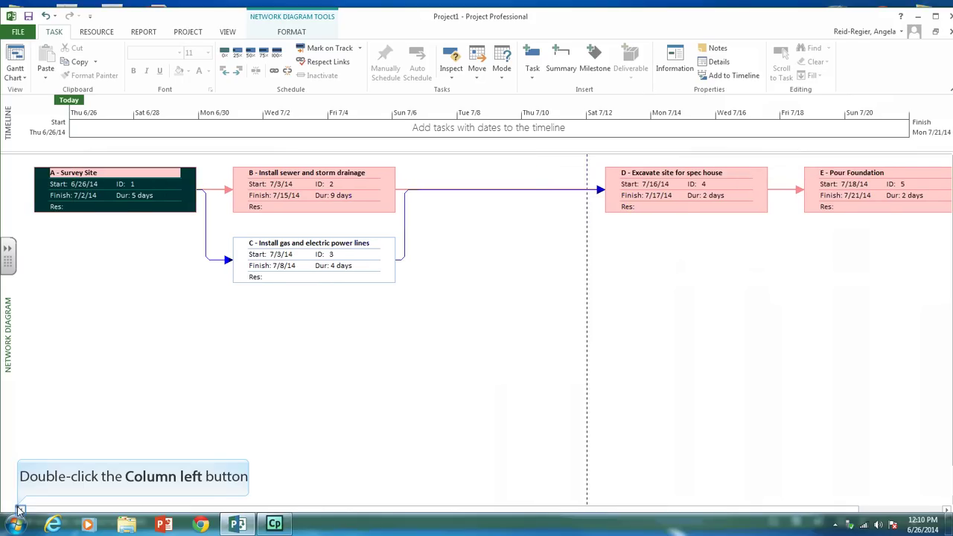
double_click(19, 511)
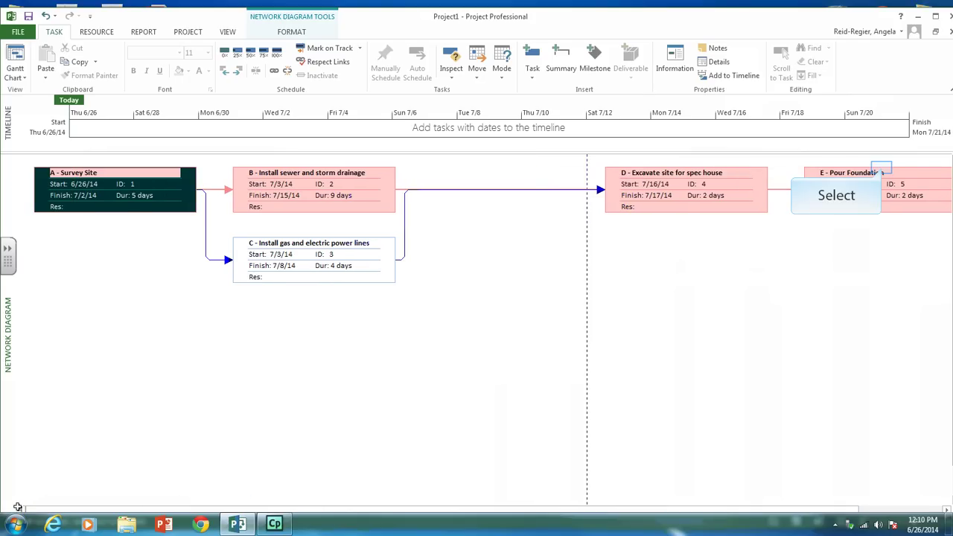
left_click(881, 170)
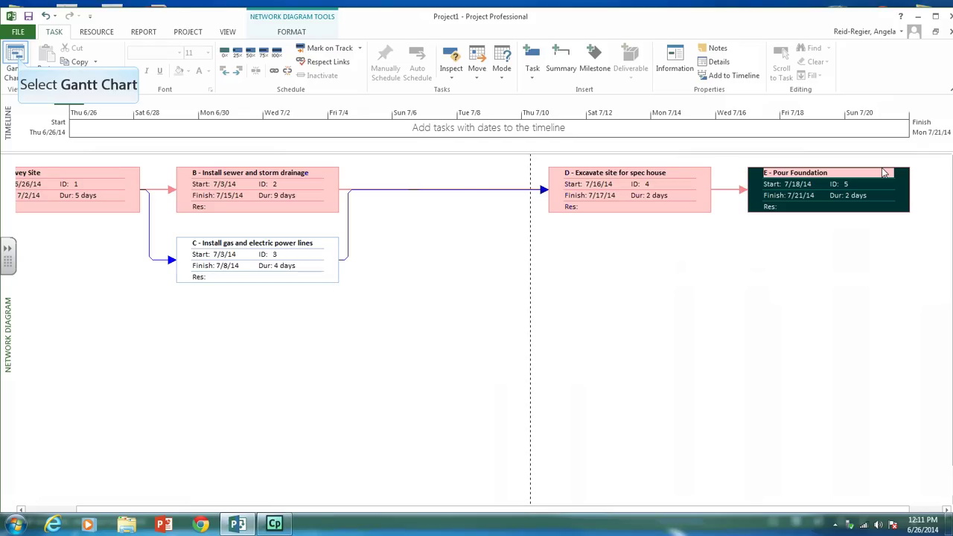
- Return to the Gantt Chart view and insert a Critical column before the Resource Names column
left_click(16, 58)
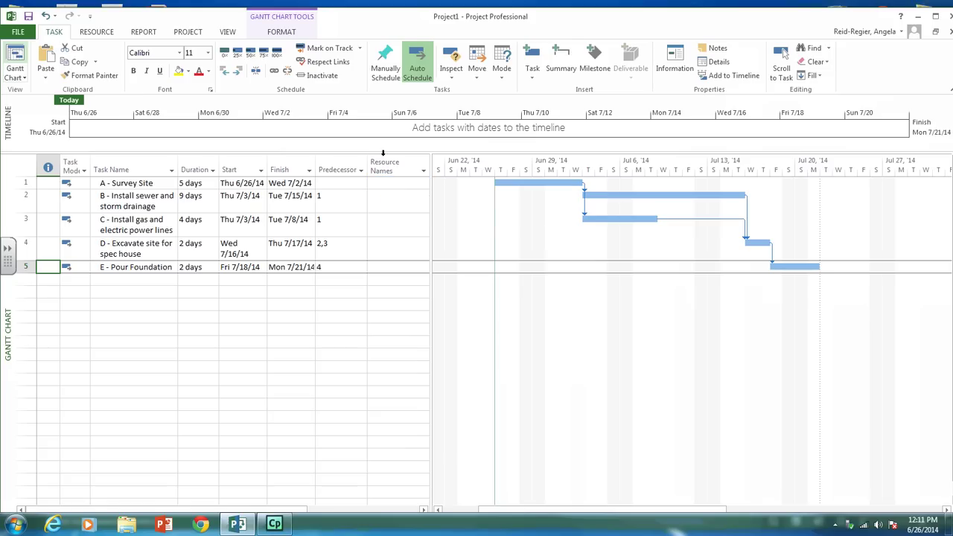
right_click(385, 168)
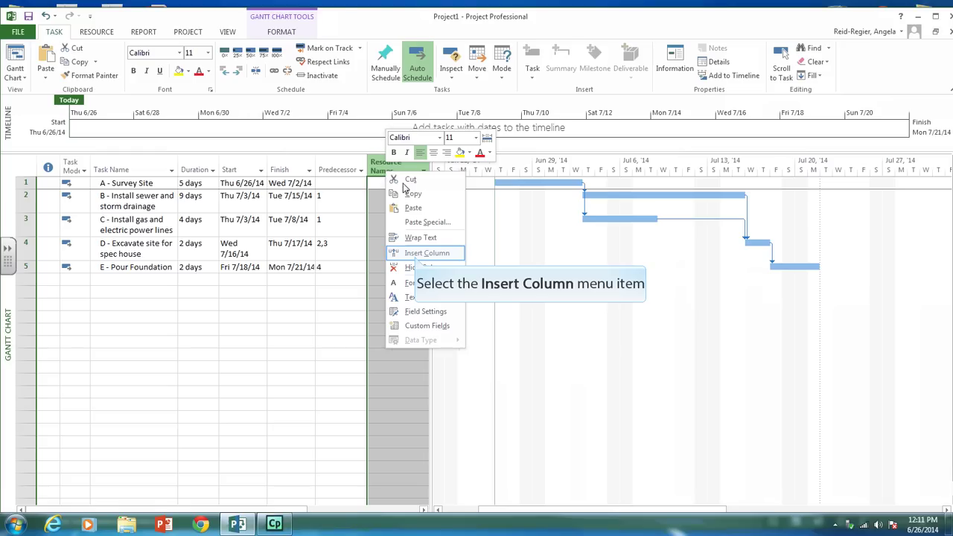
left_click(418, 253)
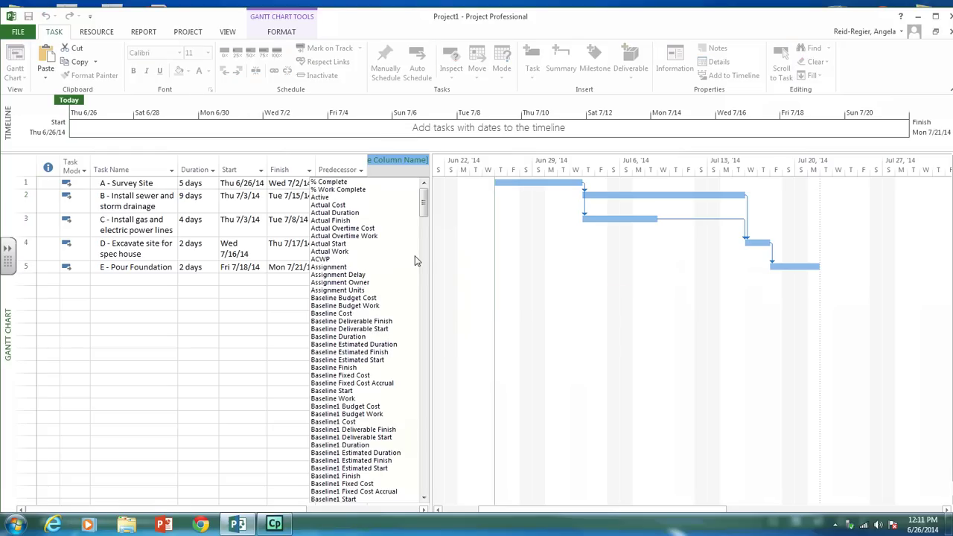
left_click_drag(424, 216, 423, 337)
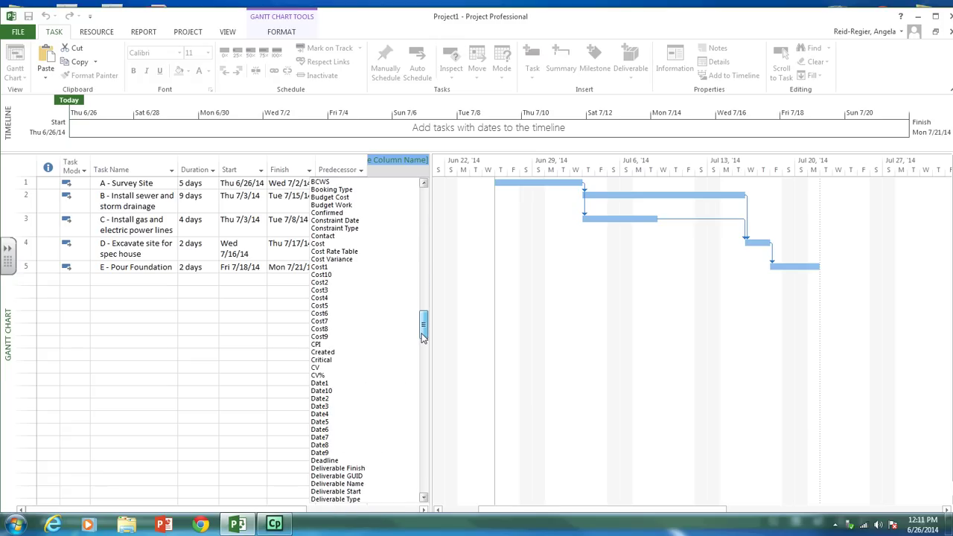
left_click(318, 361)
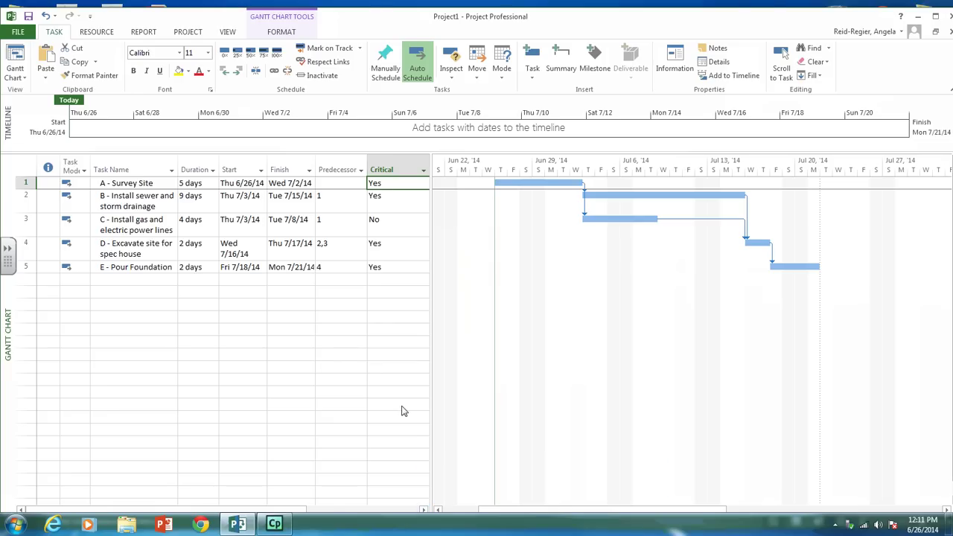
left_click(423, 511)
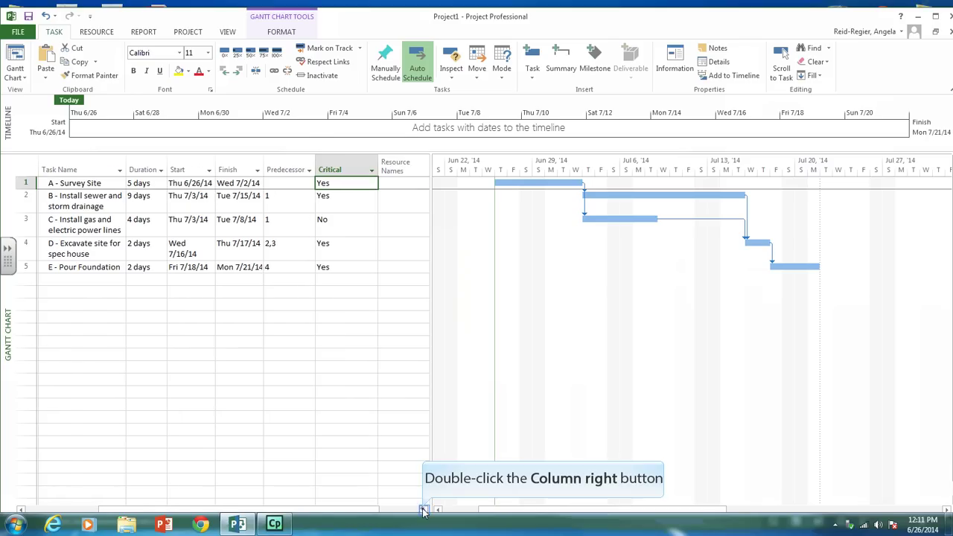
- Insert a Free Slack column before the Resource Names column in the task table
double_click(423, 512)
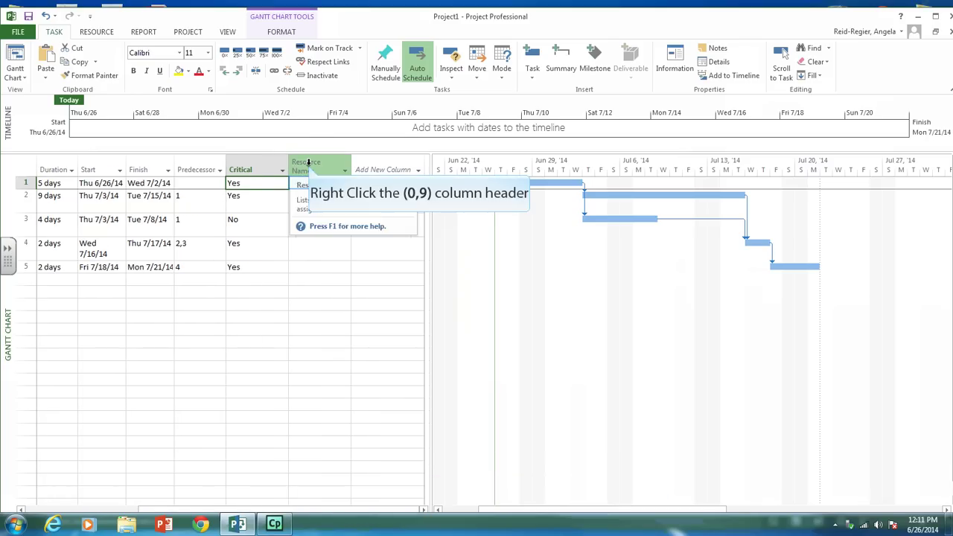
right_click(309, 163)
left_click(337, 252)
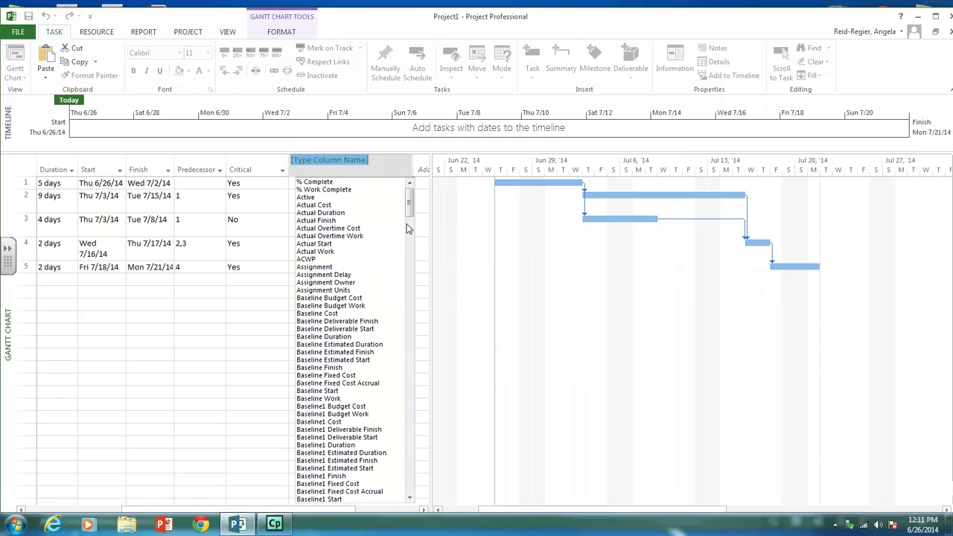
left_click_drag(409, 217, 411, 388)
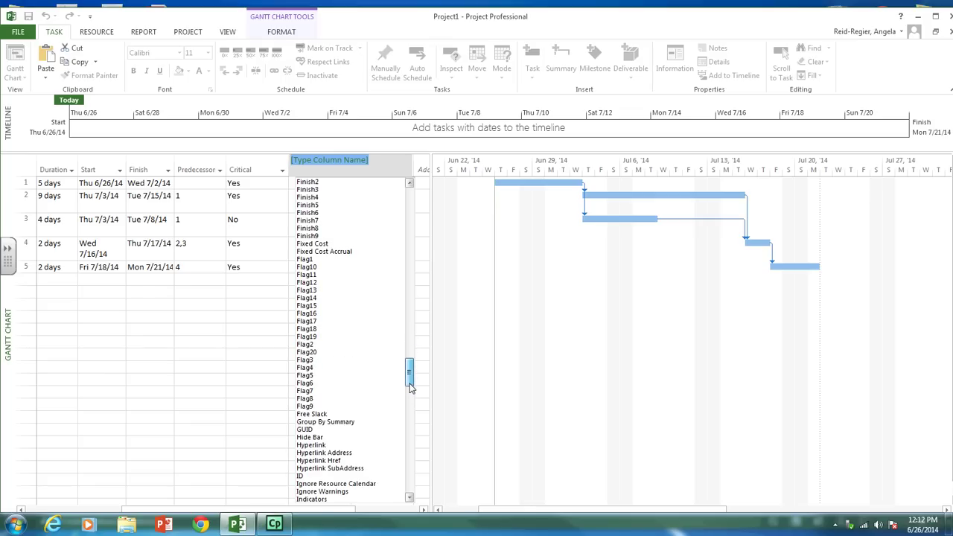
left_click(316, 415)
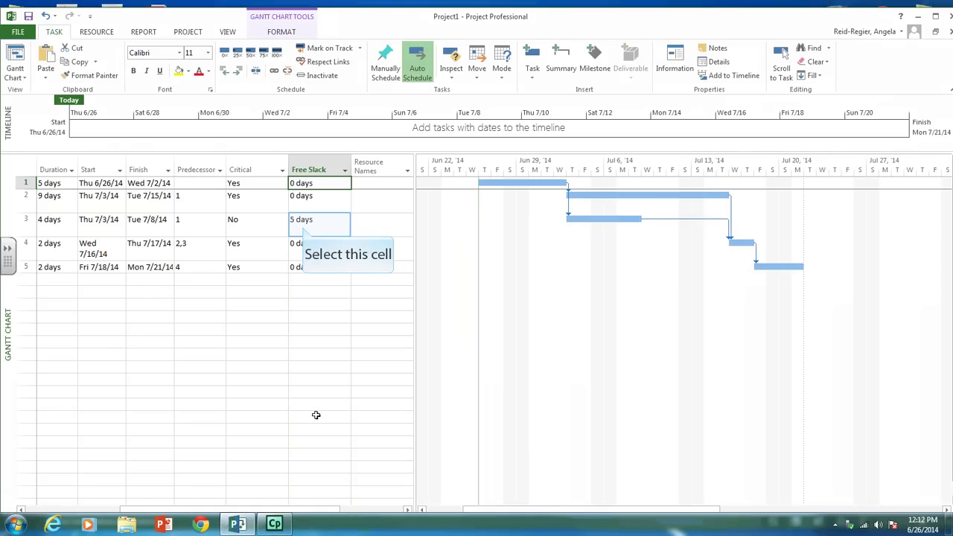
- Examine the Free Slack value of "C - Install gas and electric power lines" alongside that task's other columns
left_click(303, 226)
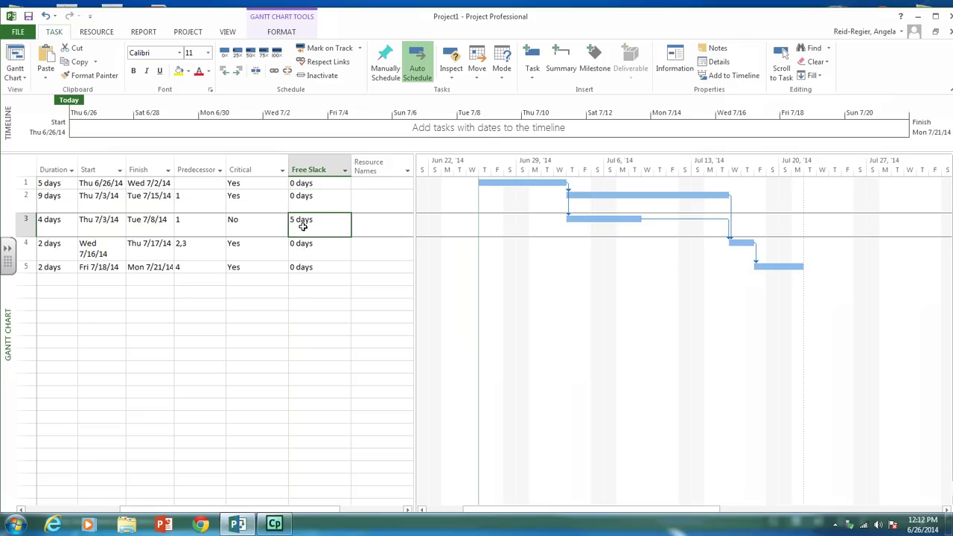
key("Home")
key("Right")
key("Right")
key("Right")
key("Right")
key("Right")
key("Right")
key("Right")
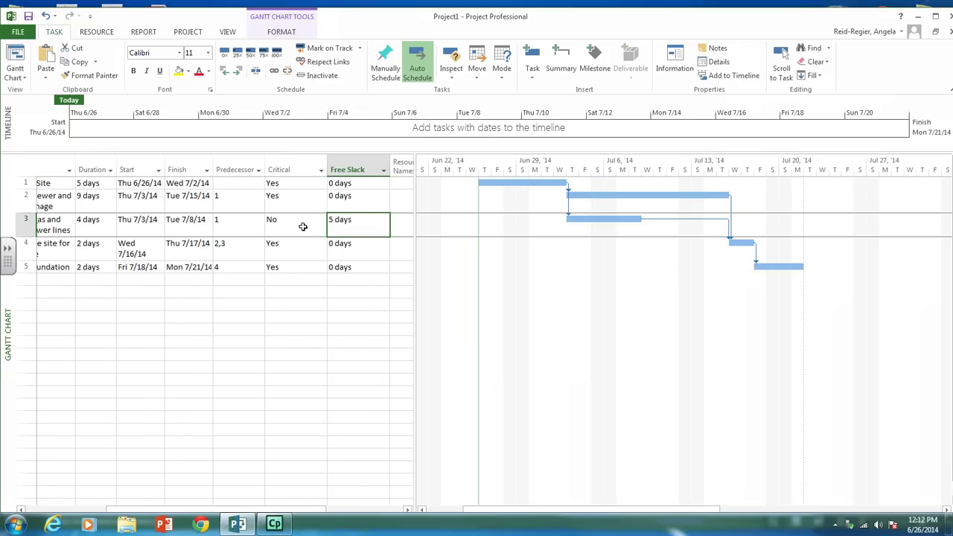
key("Right")
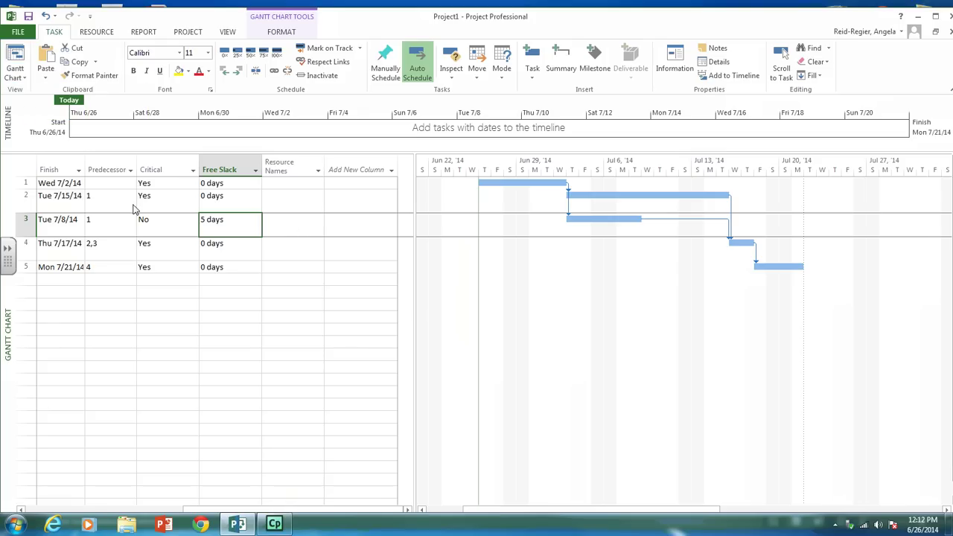
- Switch the project back to the Network Diagram view to see the critical path
left_click(26, 79)
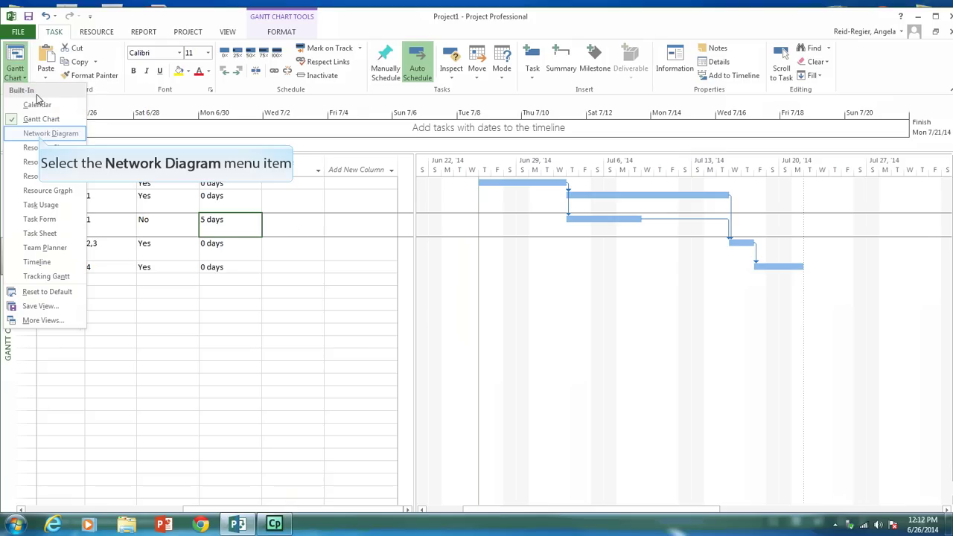
left_click(45, 133)
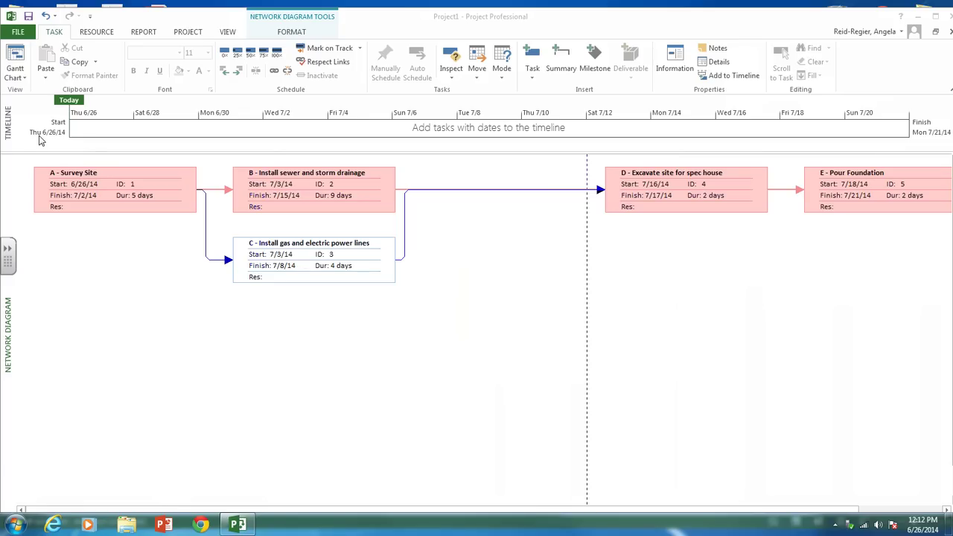